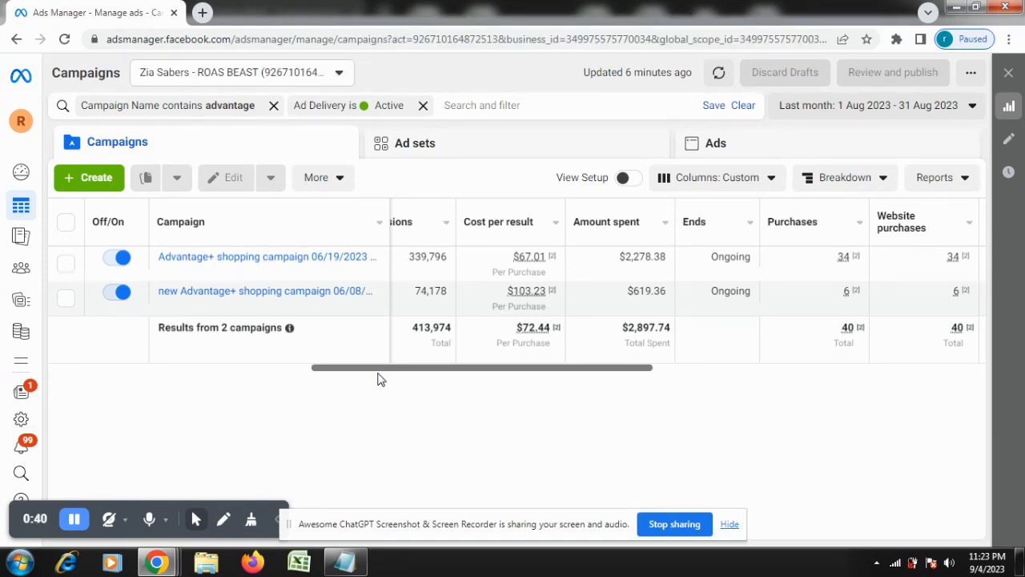
Step: Switch to the Notepad notes and review the heading and recommendation 1 on using ad-account audience settings
left_click(357, 566)
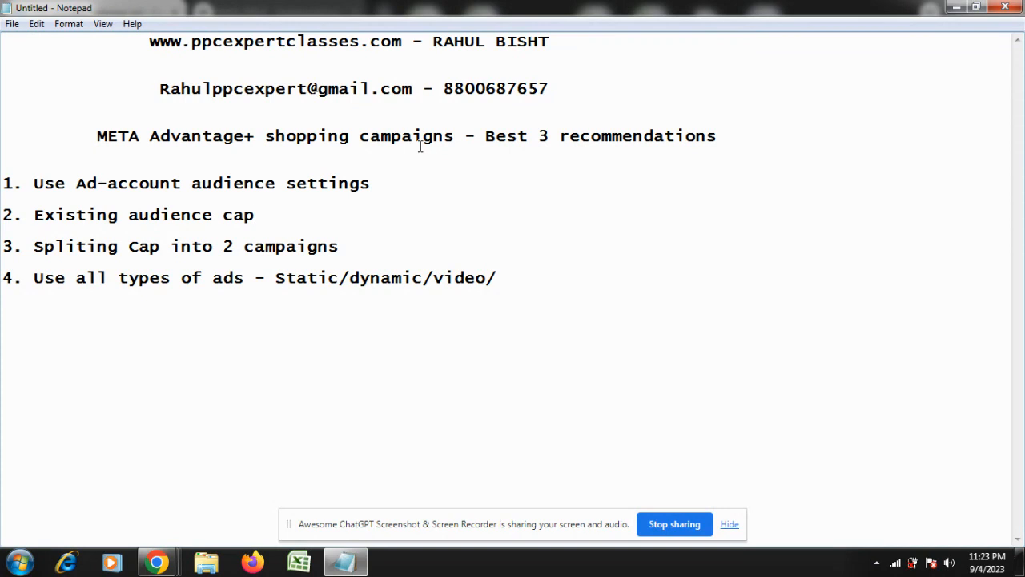
left_click_drag(486, 136, 718, 136)
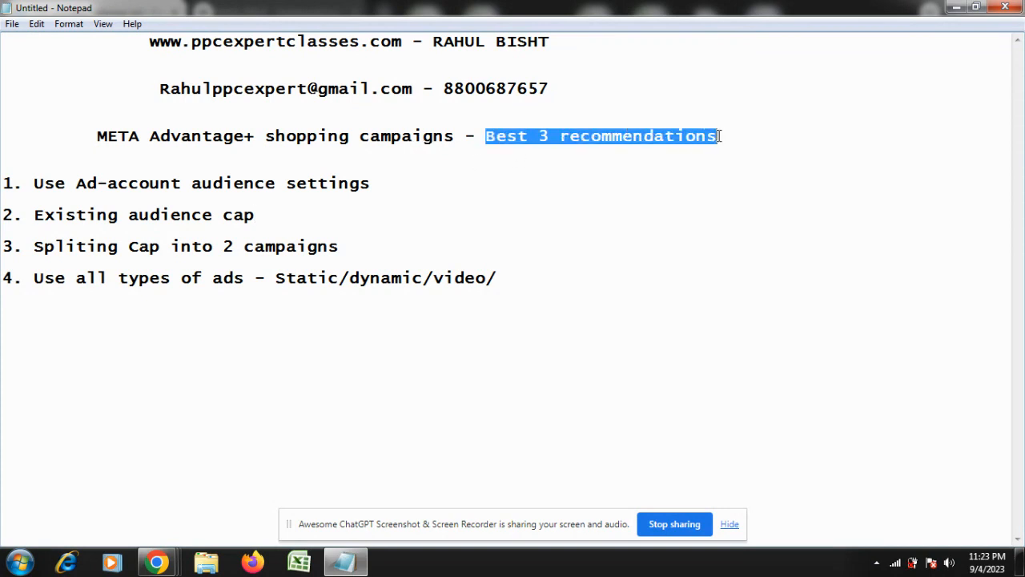
left_click(382, 184)
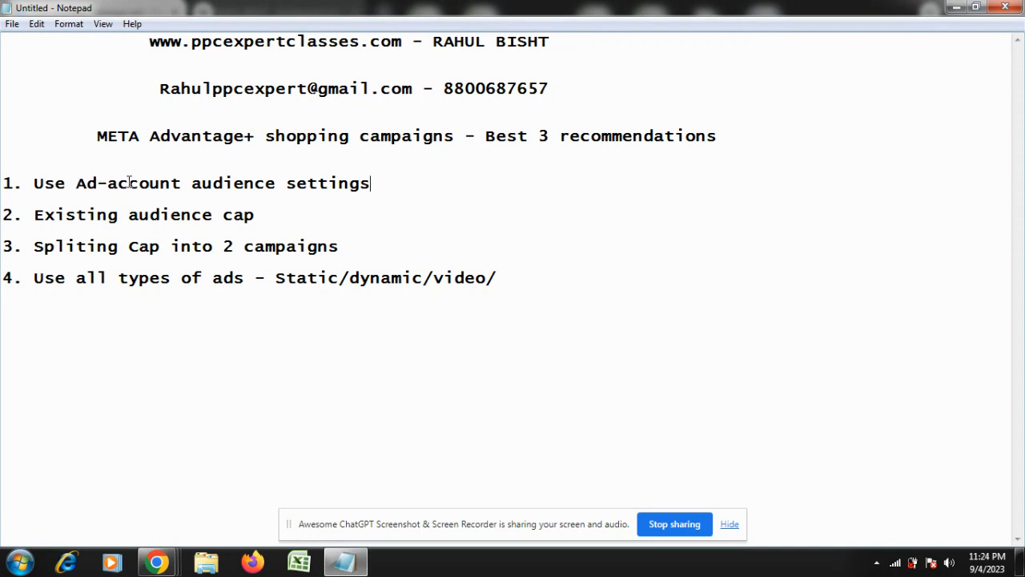
left_click_drag(76, 183, 284, 182)
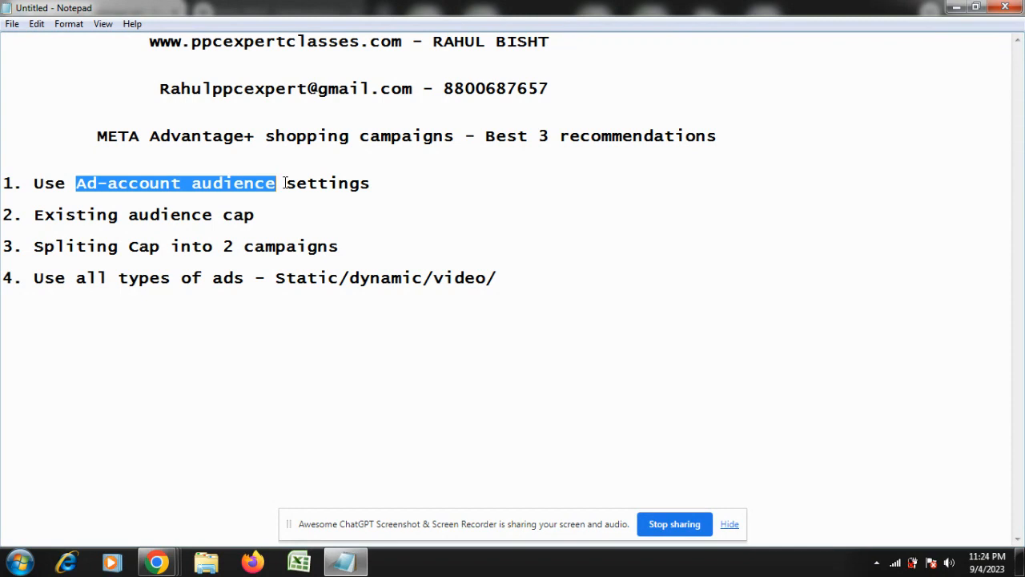
left_click(285, 183)
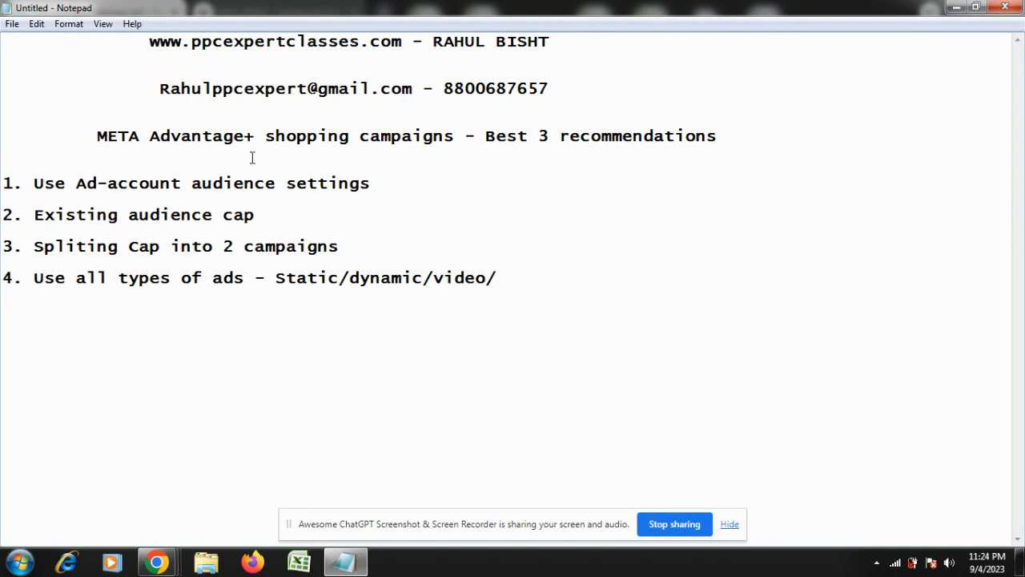
left_click(141, 188)
double_click(204, 184)
double_click(138, 185)
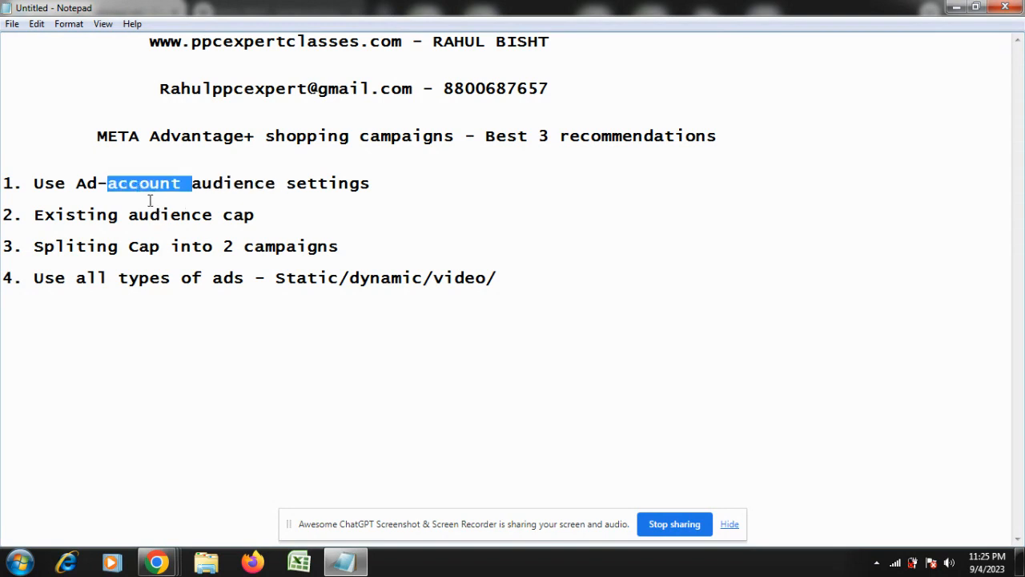
Step: Review recommendation 2 on the existing audience cap and compare it with the ad-account settings in recommendation 1
double_click(91, 214)
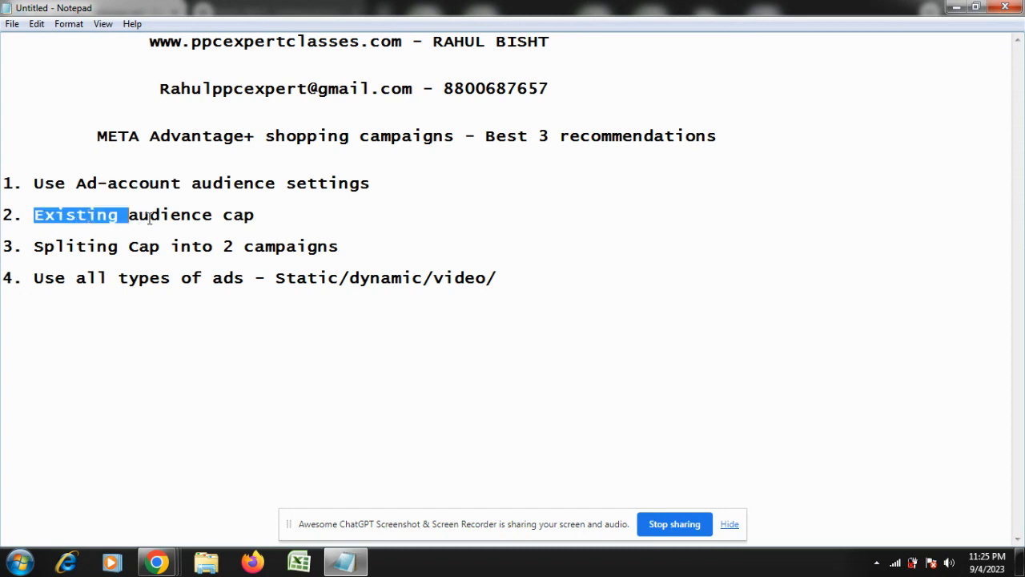
double_click(167, 214)
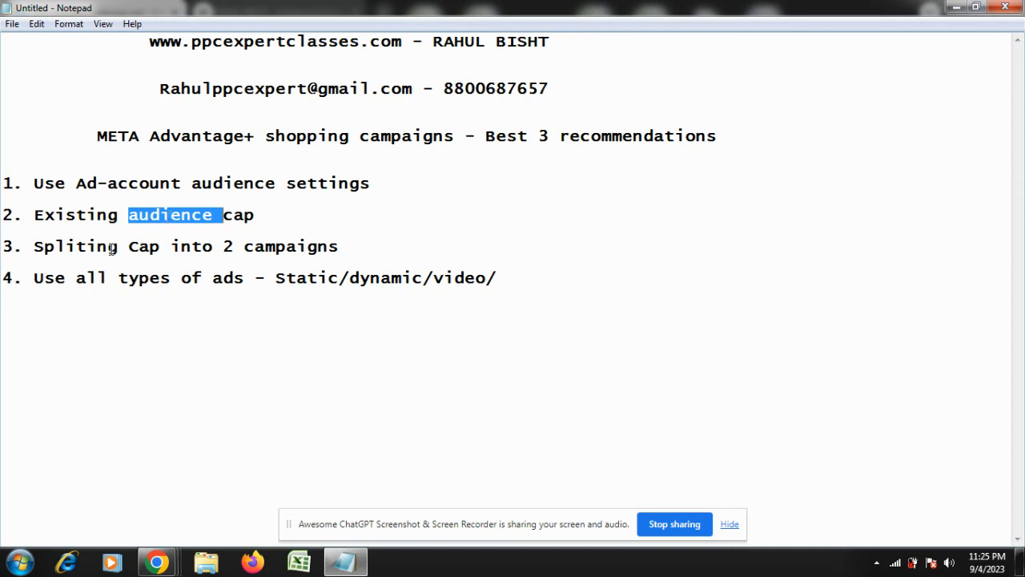
left_click(296, 221)
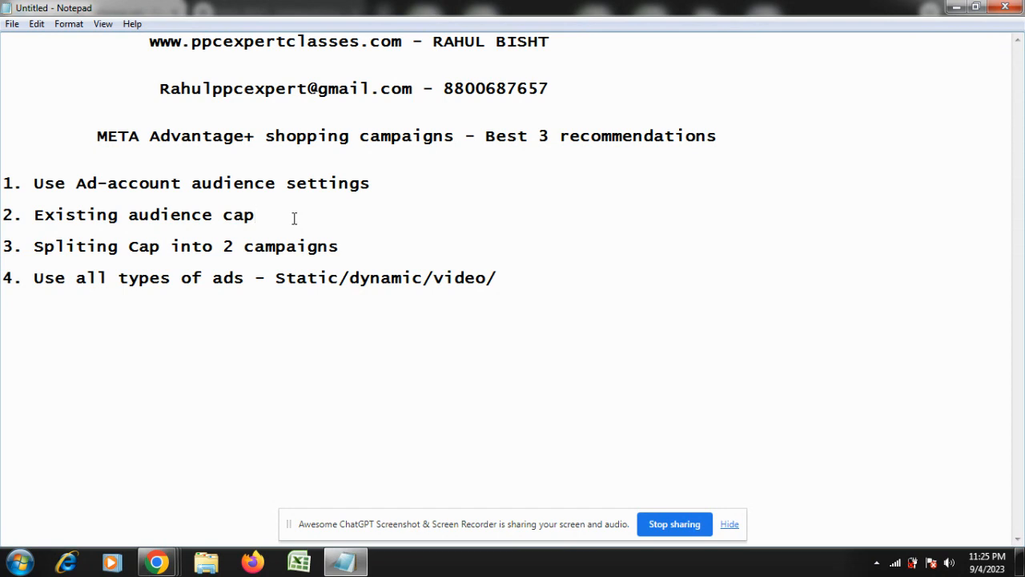
double_click(161, 184)
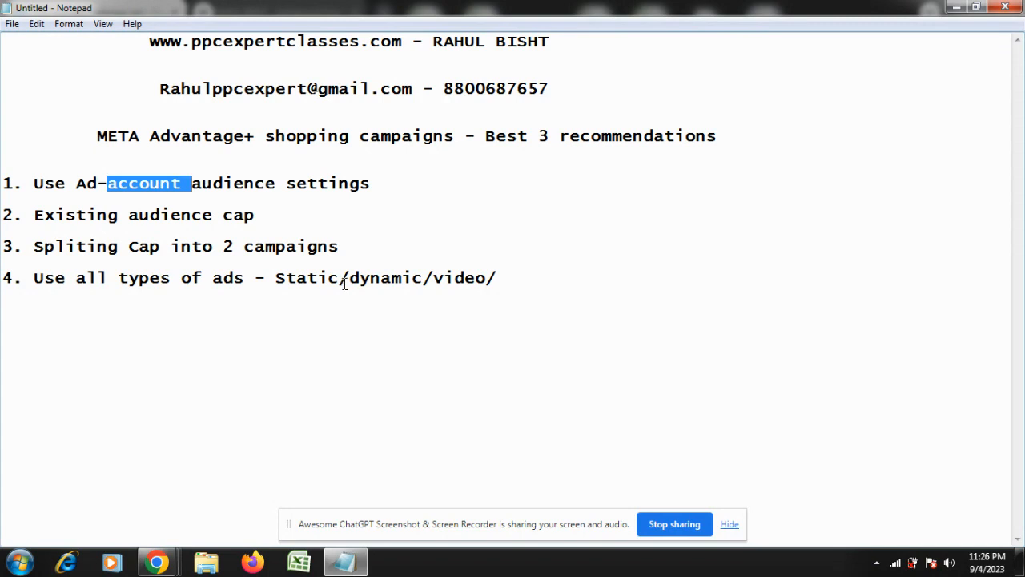
Step: Go over the static, dynamic and video ad types in recommendation 4 and remove the trailing slash from that line
left_click(303, 277)
double_click(392, 277)
left_click(391, 277)
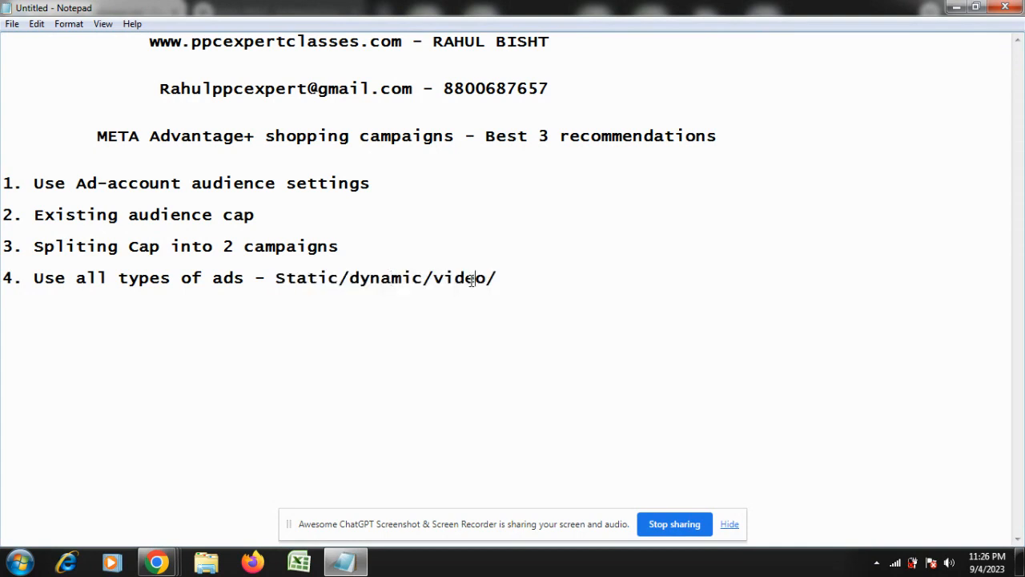
left_click(520, 274)
key("BackSpace")
Step: Return to Ads Manager and examine the purchases, conversion value and purchase ROAS columns of the two Advantage+ campaigns
left_click(958, 10)
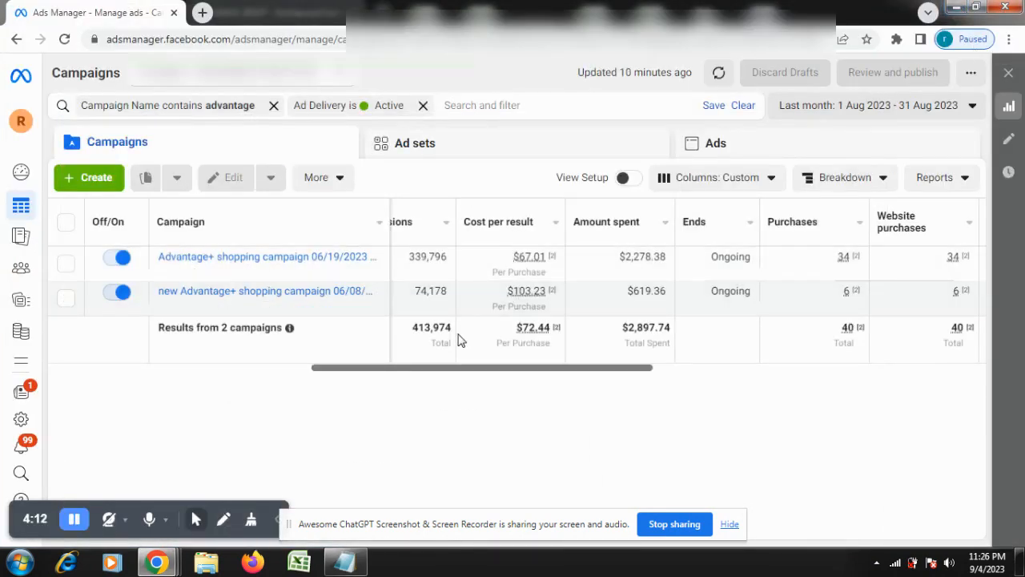
left_click_drag(451, 370, 542, 372)
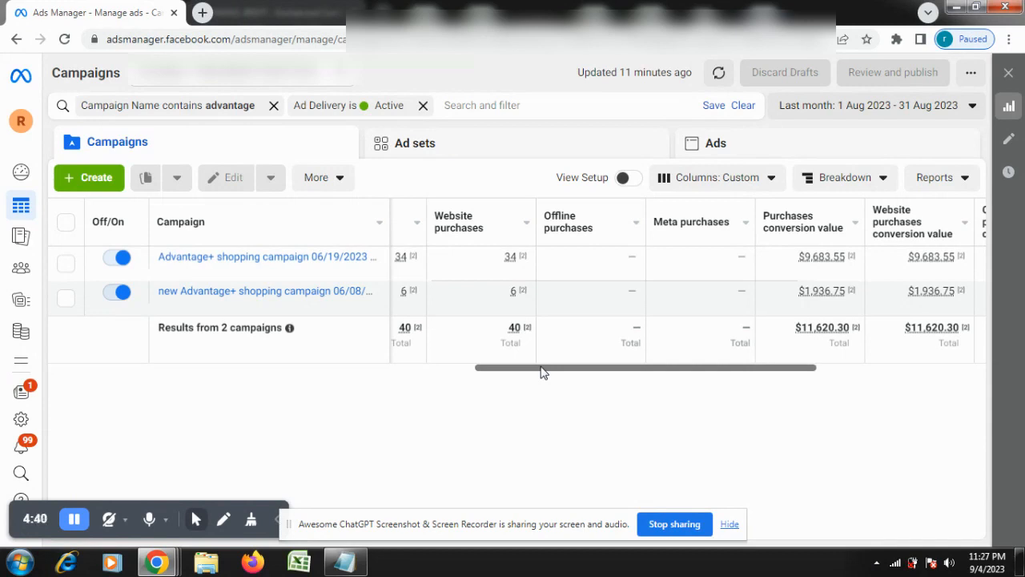
left_click_drag(542, 371, 796, 376)
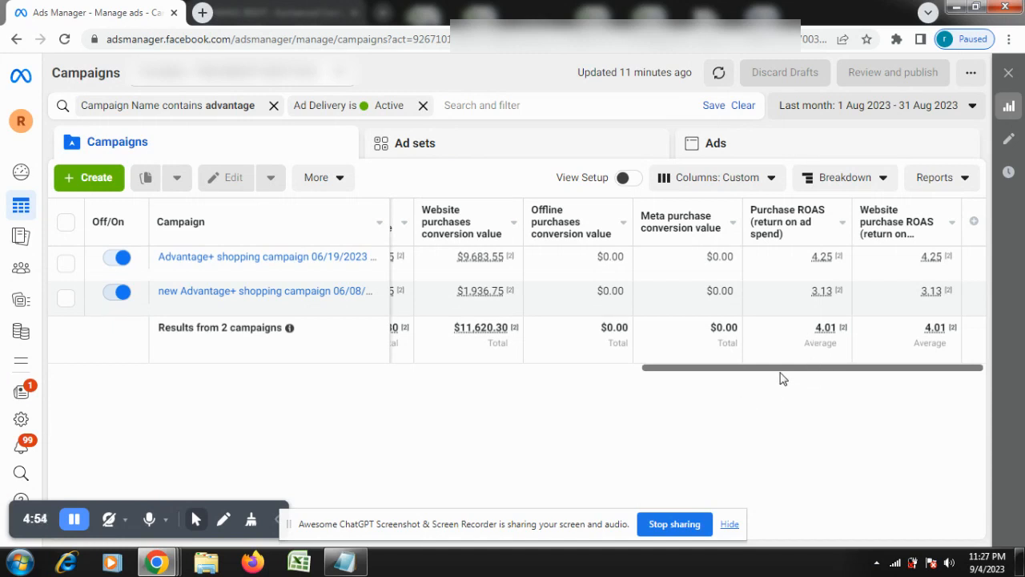
left_click_drag(792, 372, 235, 371)
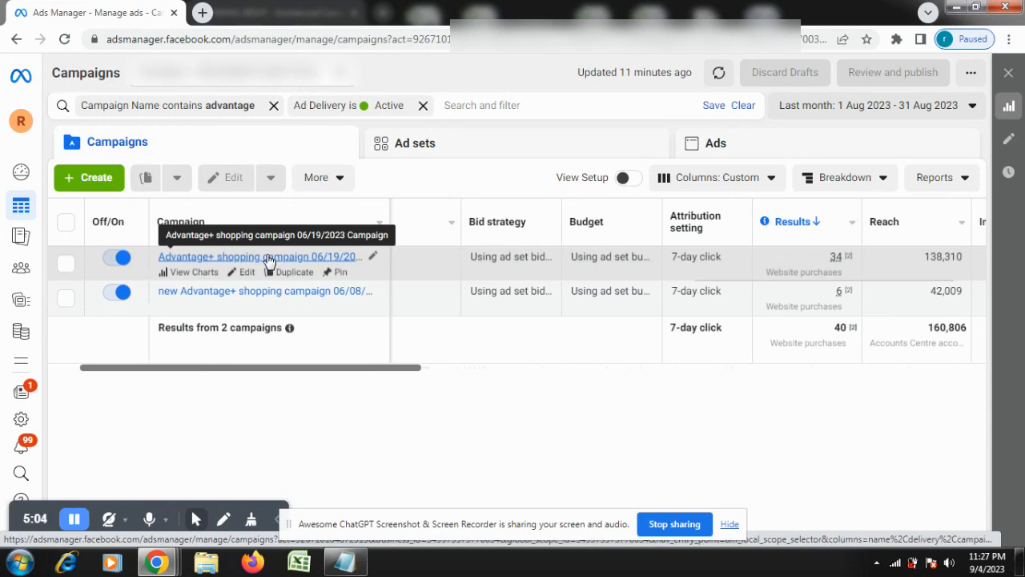
Step: Open Advantage+ shopping campaign 06/19/2023 for editing and find the audience-type breakdown in its Reporting section
left_click(247, 272)
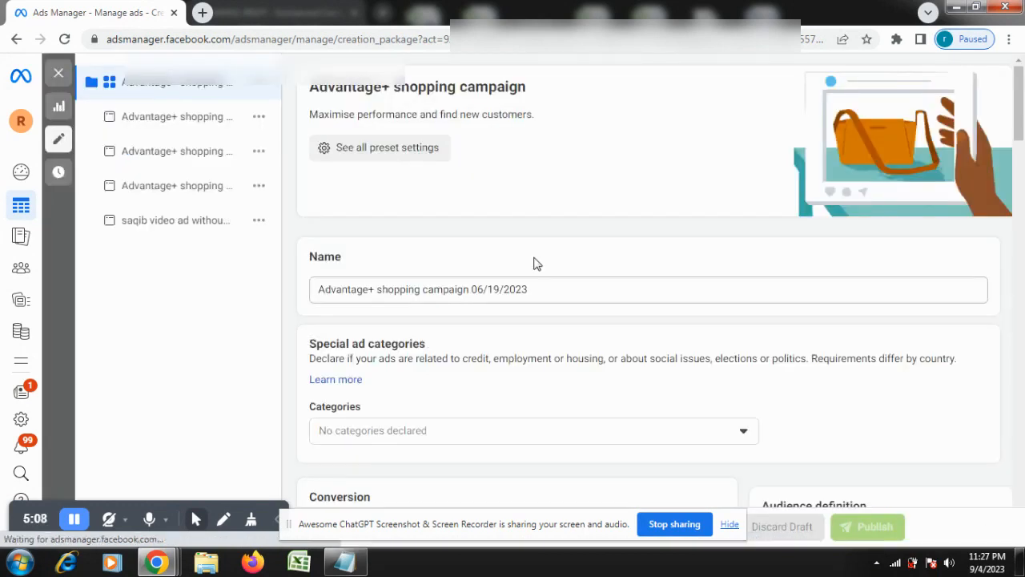
scroll(599, 258, "down", 5)
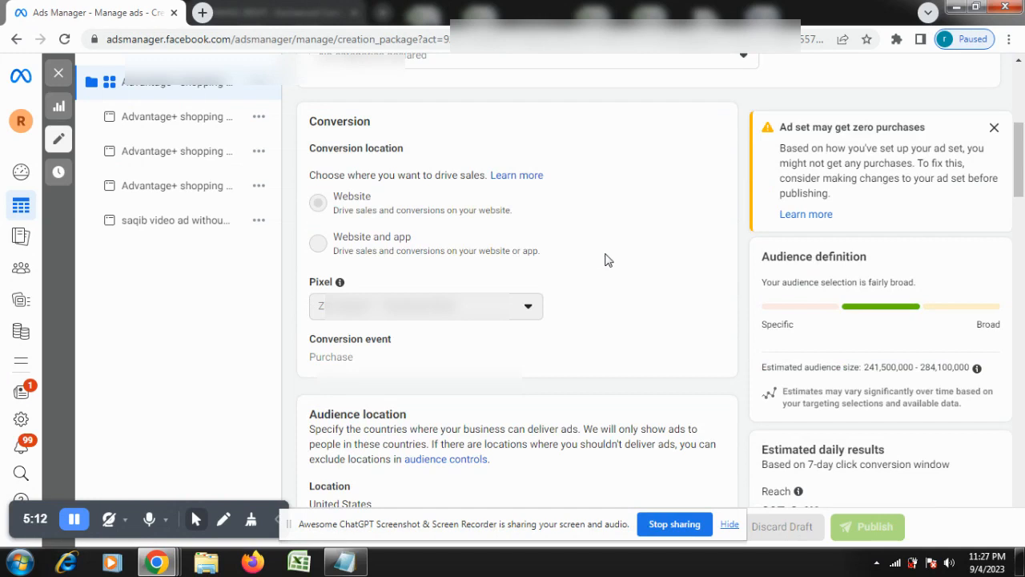
scroll(609, 260, "down", 7)
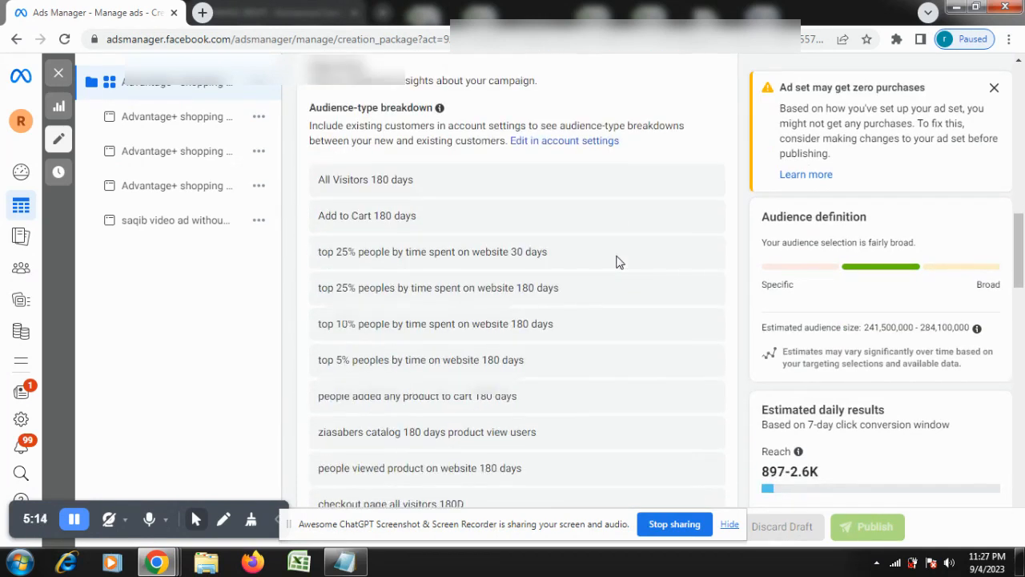
scroll(734, 268, "up", 1)
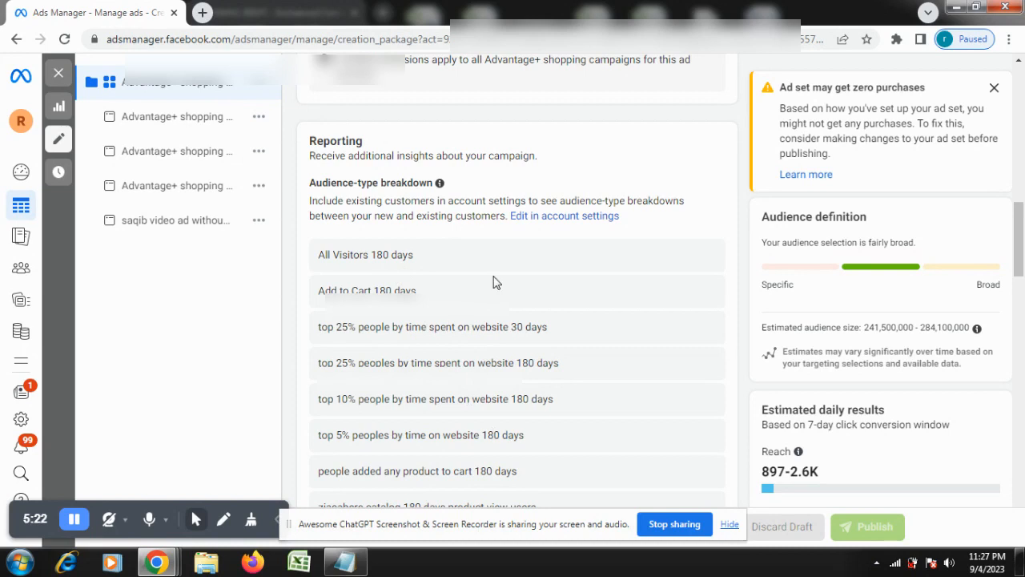
Step: Open the ad account settings linked from the audience-type breakdown and review the existing customers list for Advantage+ shopping campaigns
left_click(579, 222)
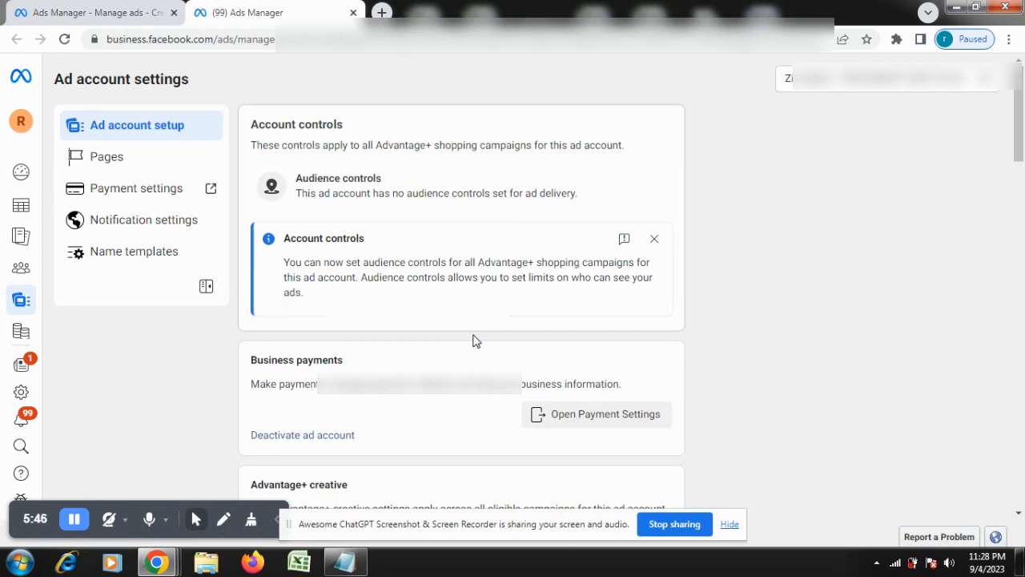
scroll(474, 338, "down", 3)
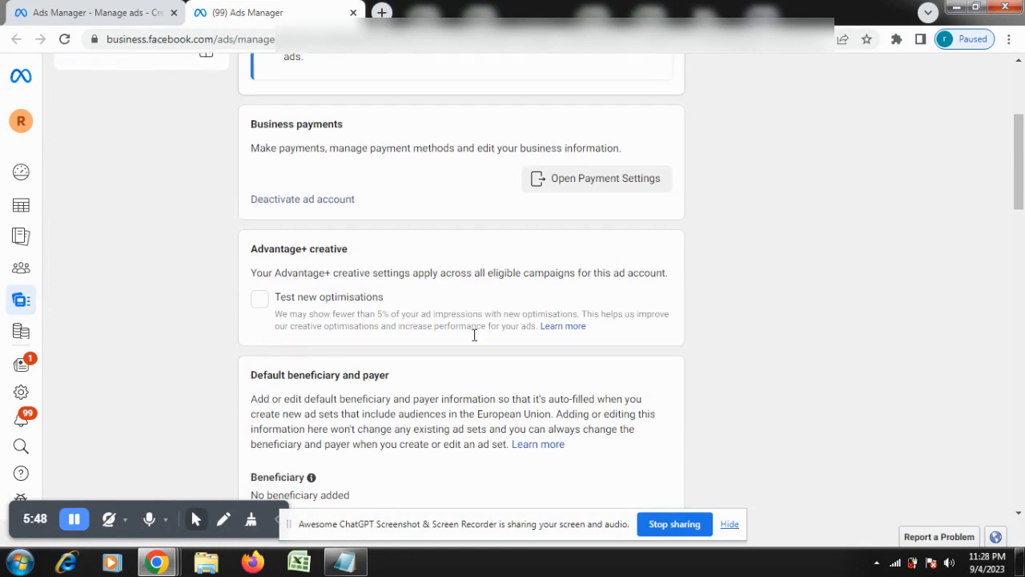
scroll(474, 336, "down", 5)
scroll(474, 341, "down", 1)
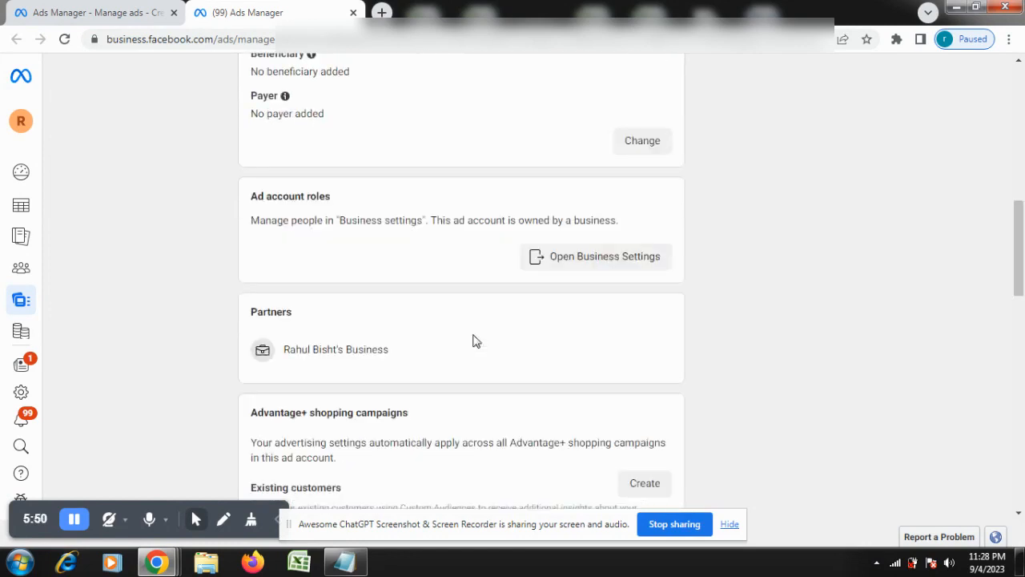
scroll(473, 341, "down", 5)
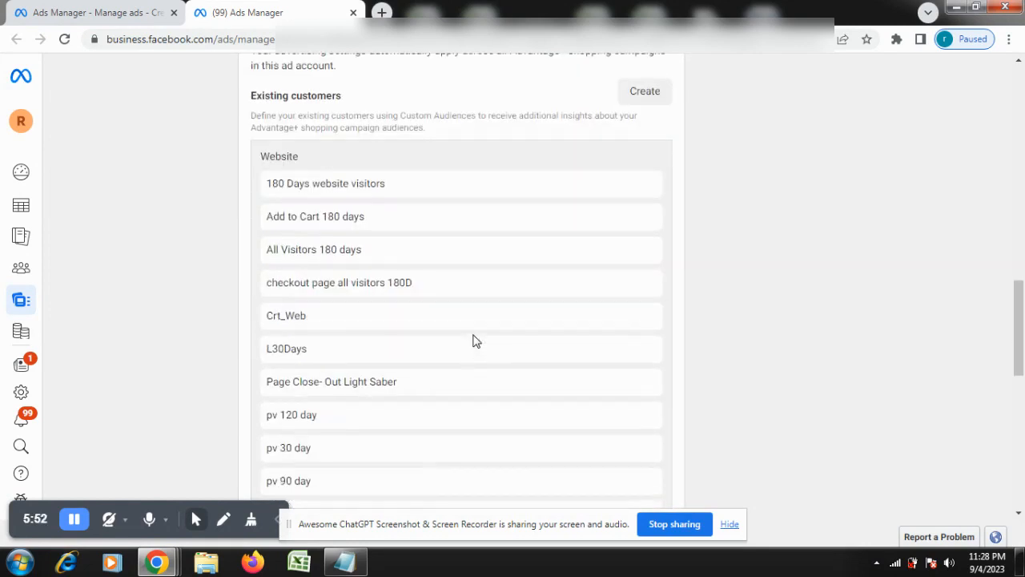
scroll(437, 300, "down", 7)
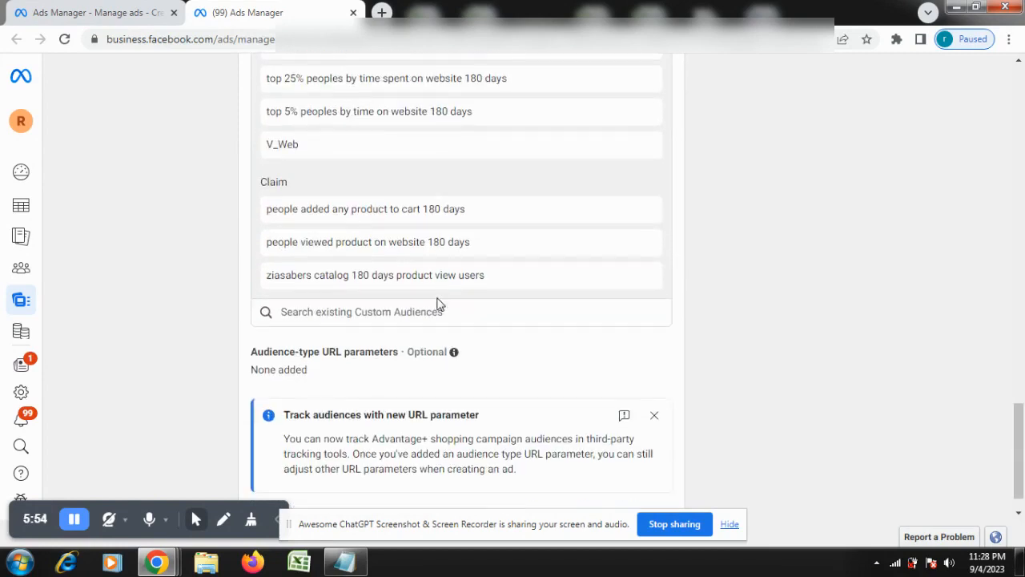
scroll(425, 301, "down", 1)
Step: Browse the custom audiences that can be added as existing customers, and close the list without choosing one
left_click(385, 273)
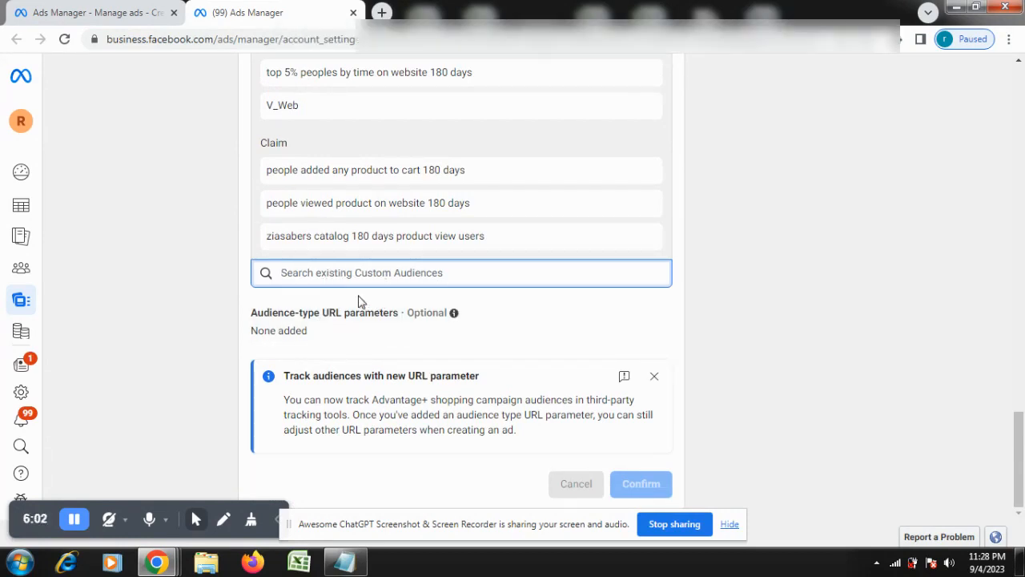
scroll(496, 328, "up", 7)
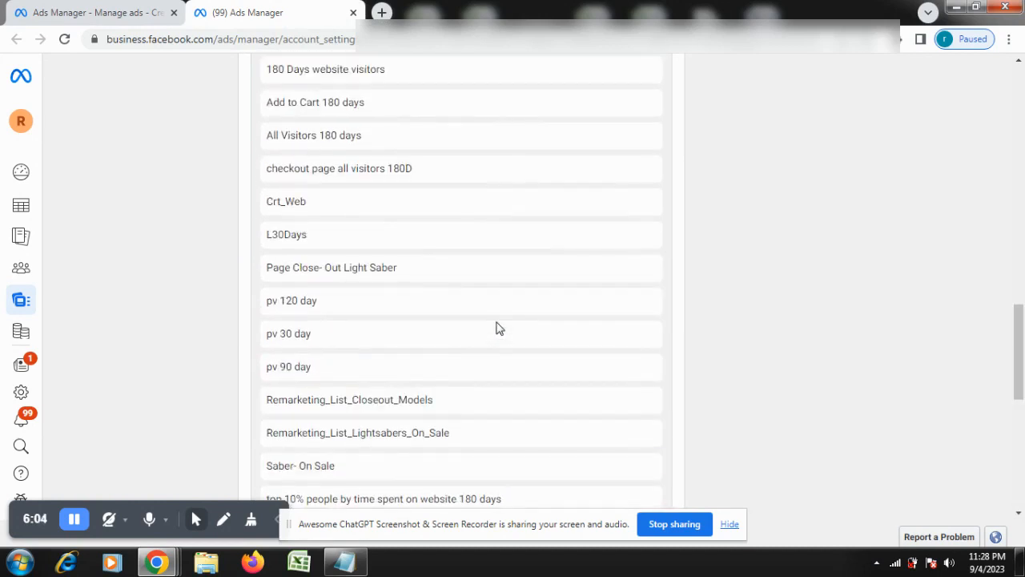
scroll(496, 328, "down", 6)
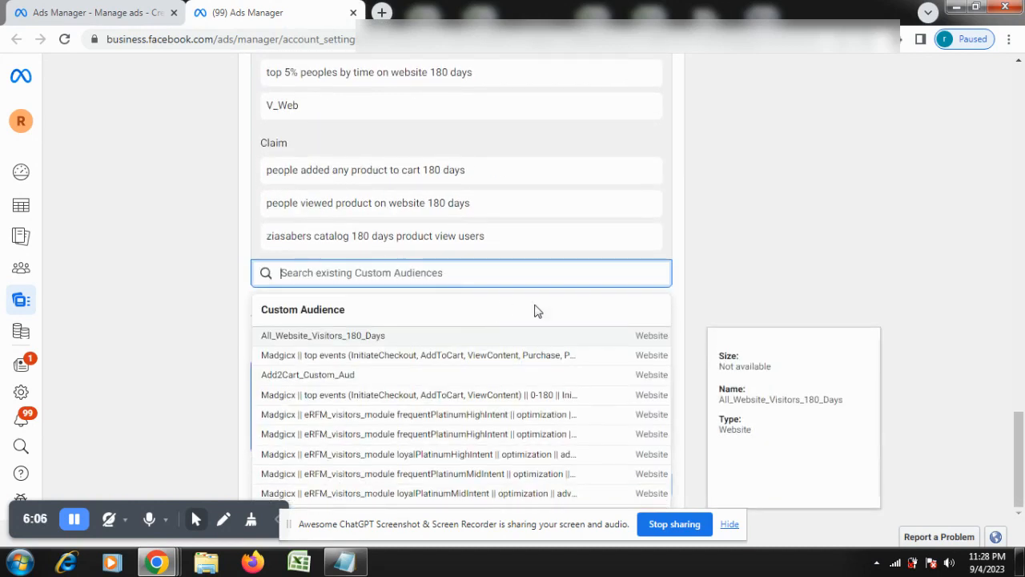
scroll(531, 357, "down", 5)
scroll(523, 374, "up", 5)
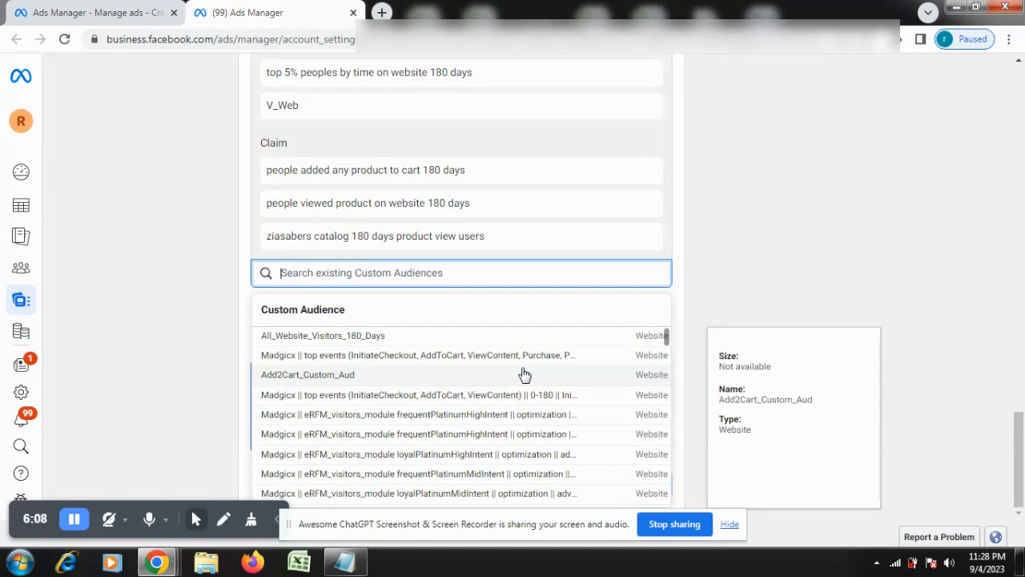
left_click(703, 265)
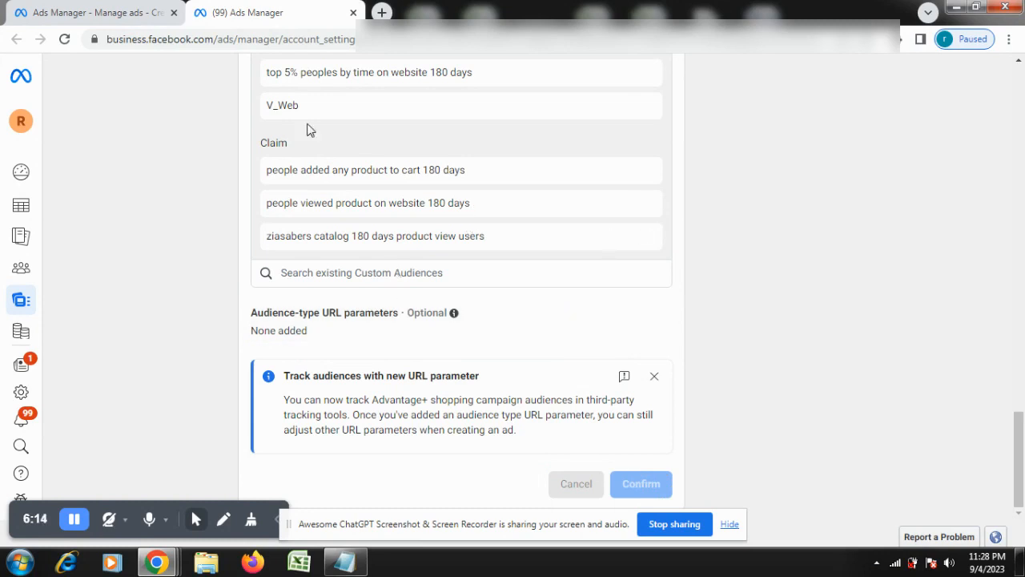
scroll(473, 253, "up", 3)
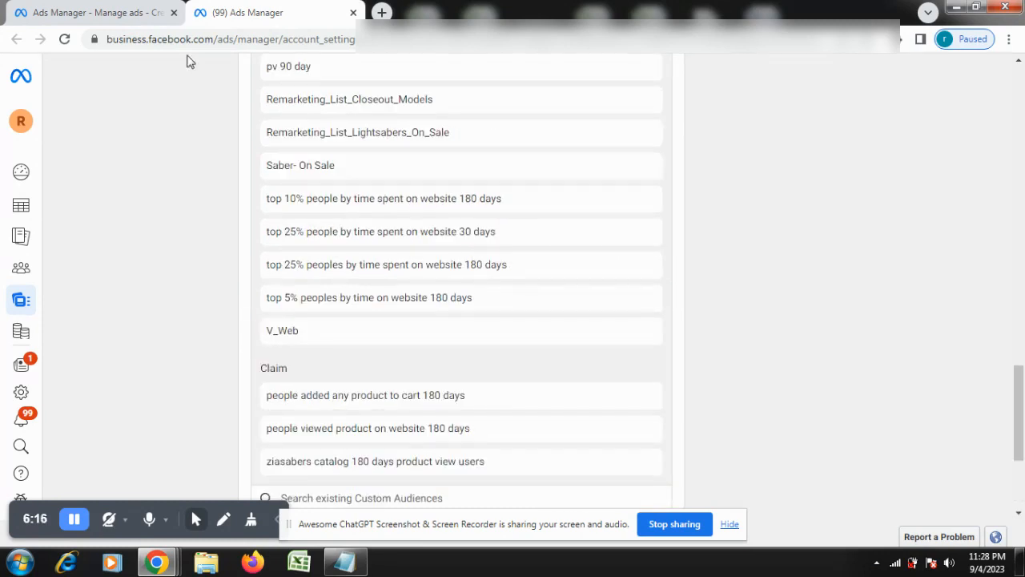
Step: Return to the campaign editor and review the custom audiences listed under its audience-type breakdown
left_click(112, 12)
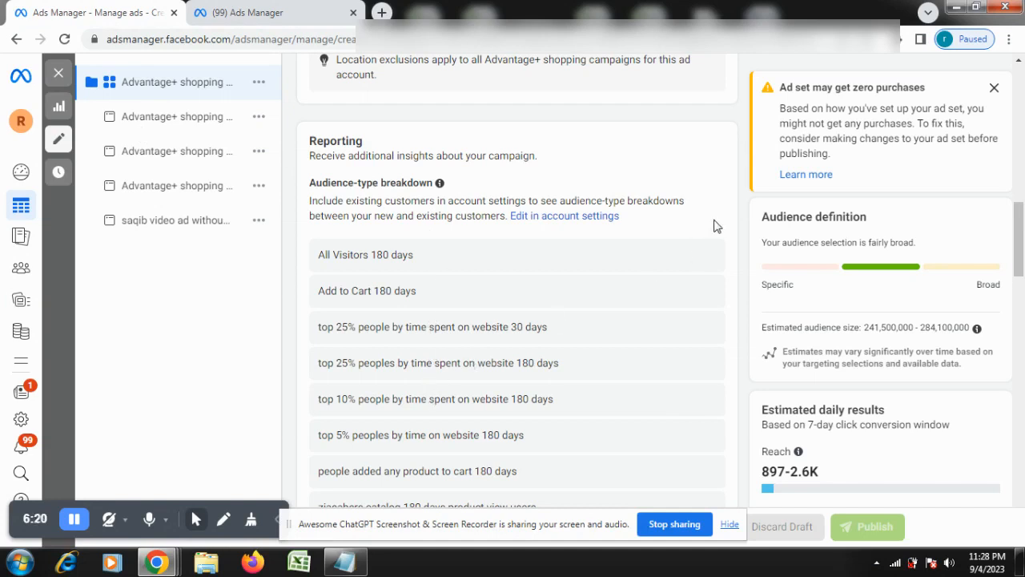
scroll(480, 194, "down", 2)
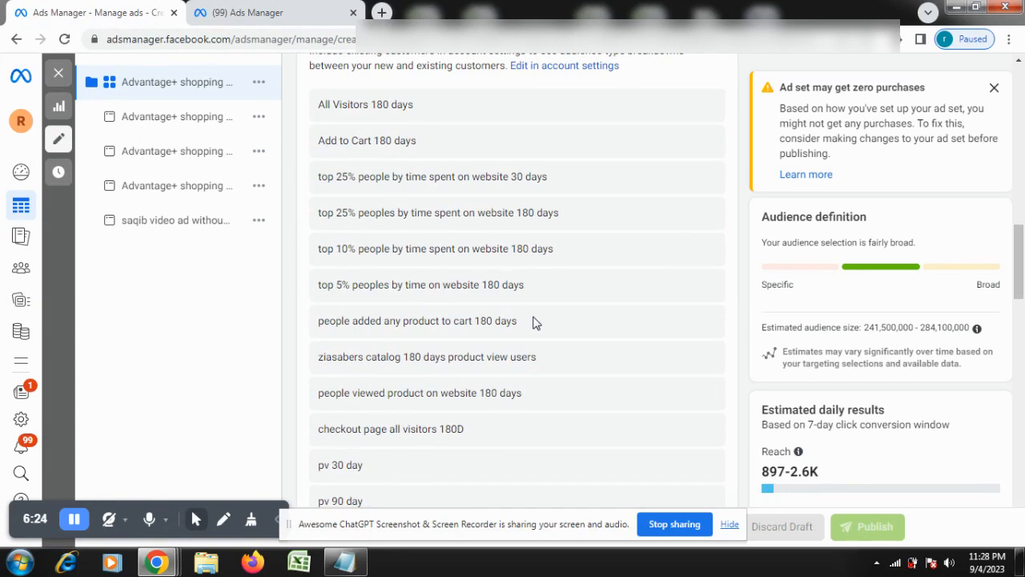
scroll(592, 312, "up", 2)
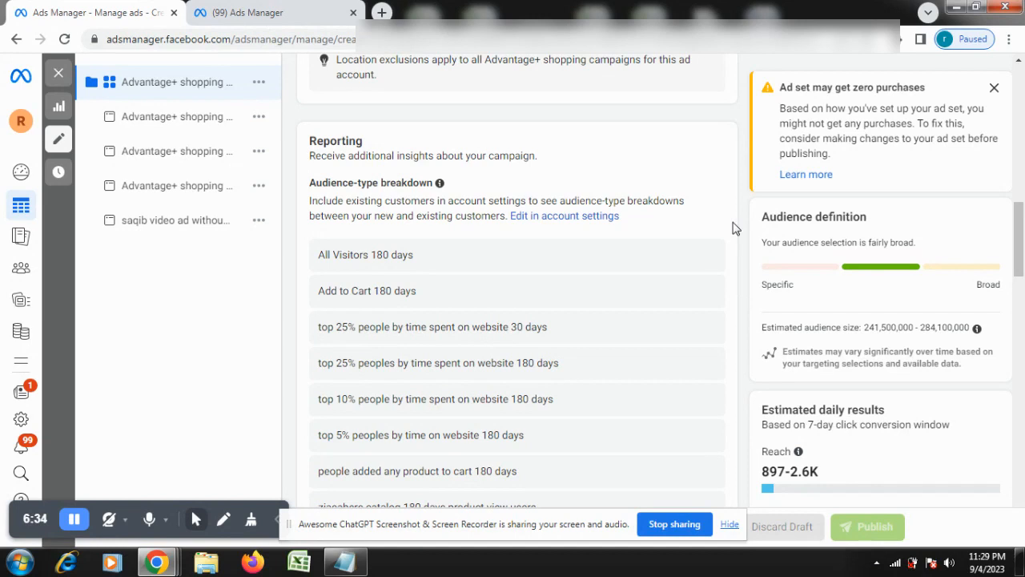
scroll(731, 228, "down", 2)
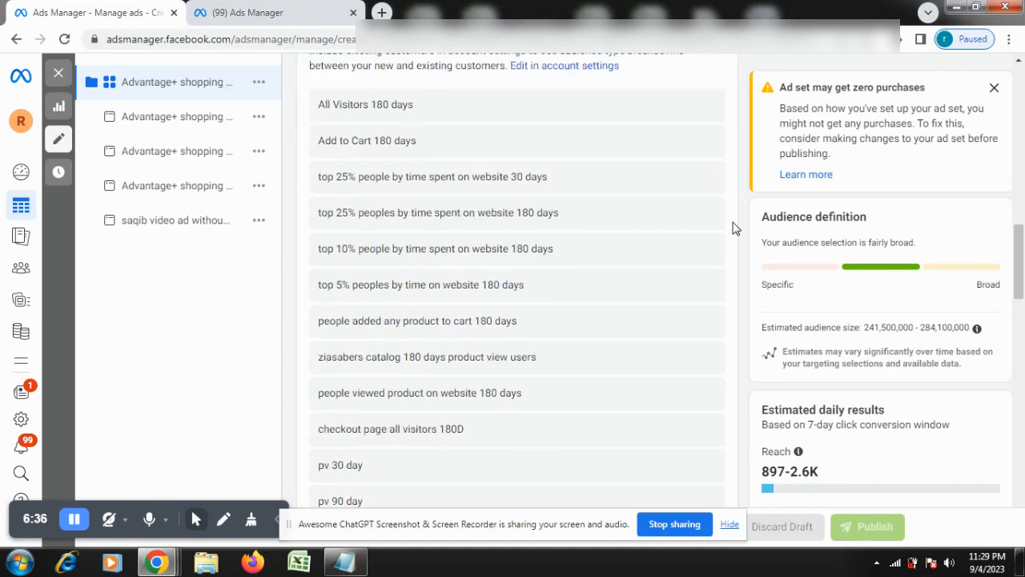
scroll(731, 228, "down", 2)
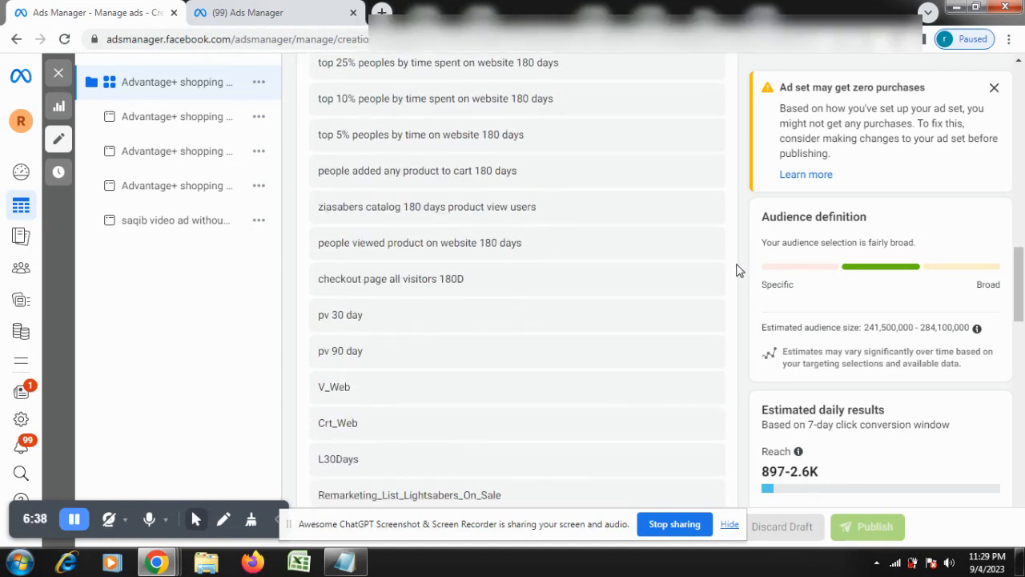
Step: Review the remaining custom audiences, and the daily budget and existing customer budget cap under Budget & schedule
scroll(738, 270, "down", 2)
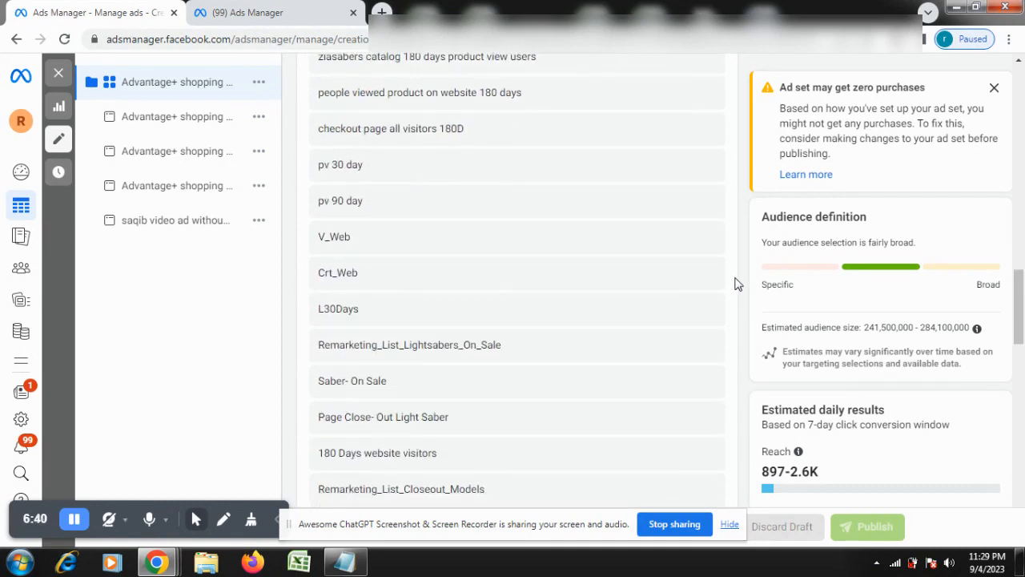
scroll(735, 284, "down", 5)
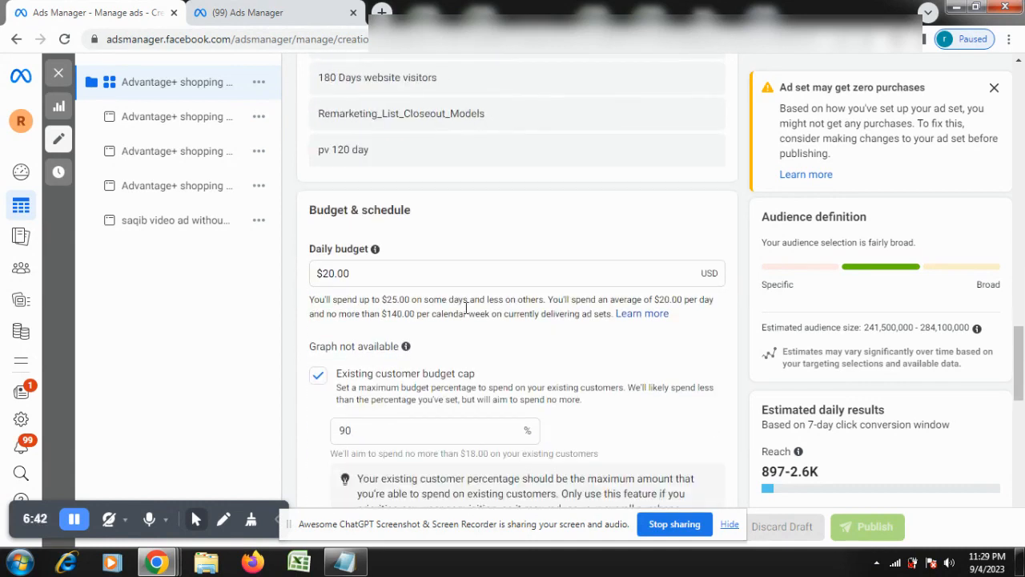
scroll(521, 236, "down", 1)
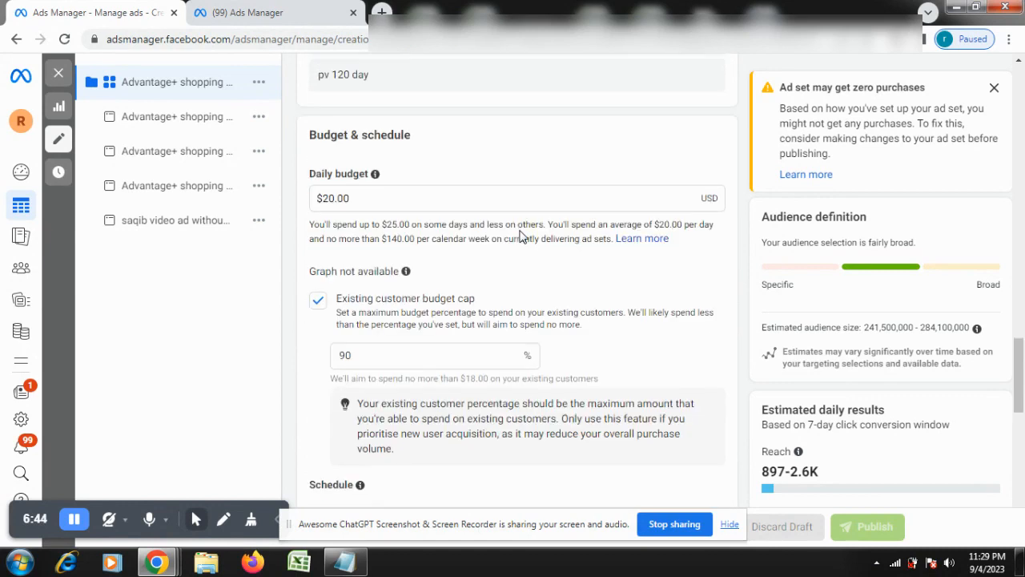
scroll(558, 281, "down", 1)
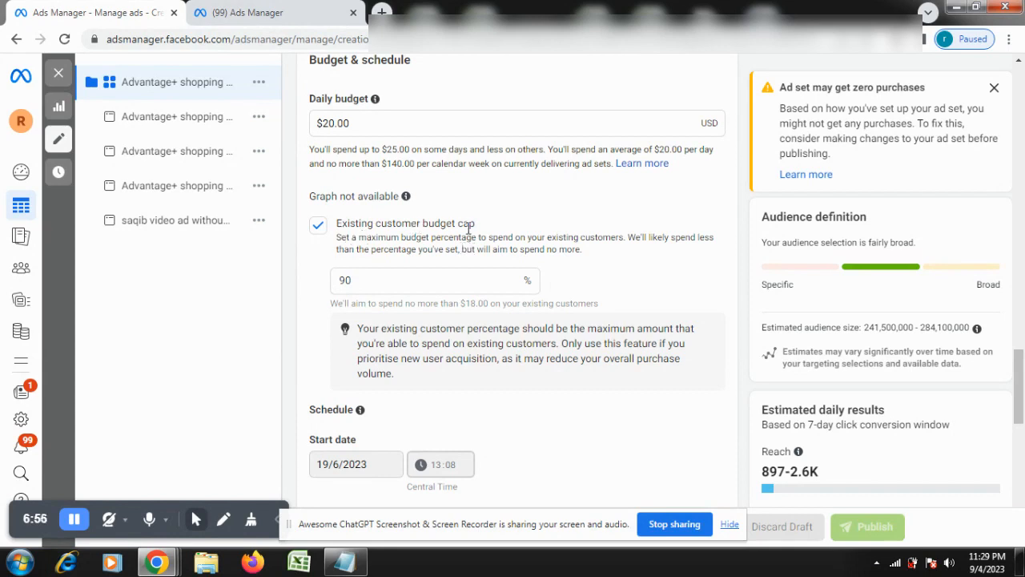
Step: Try switching the existing customer budget cap off and back on, and discard the draft
left_click(317, 225)
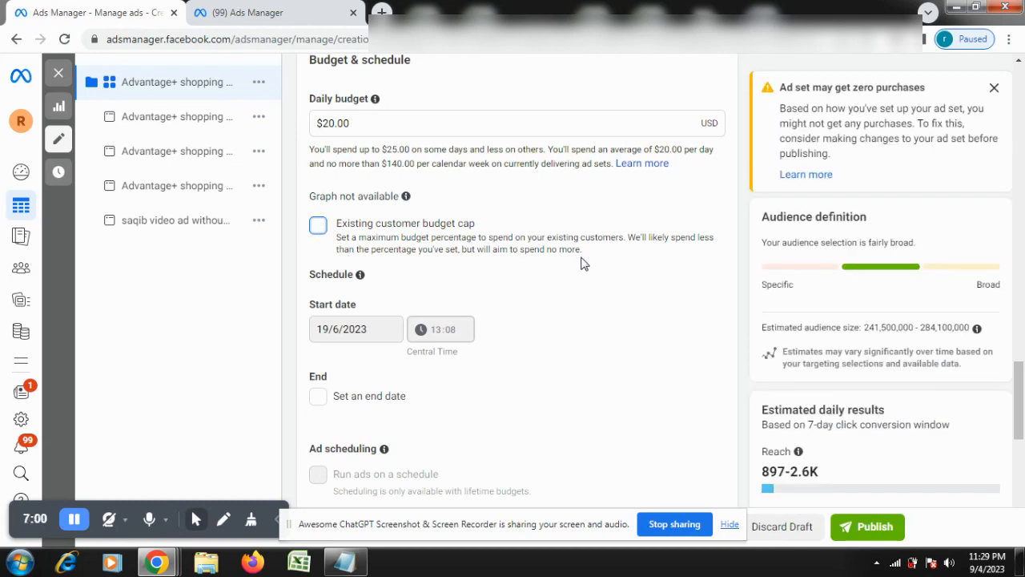
scroll(581, 267, "up", 10)
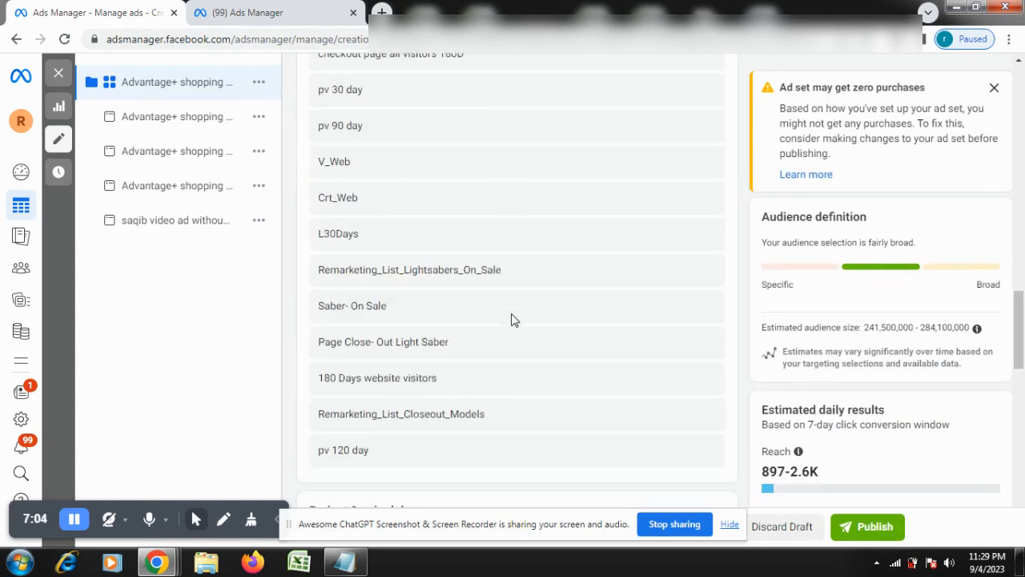
scroll(514, 319, "down", 5)
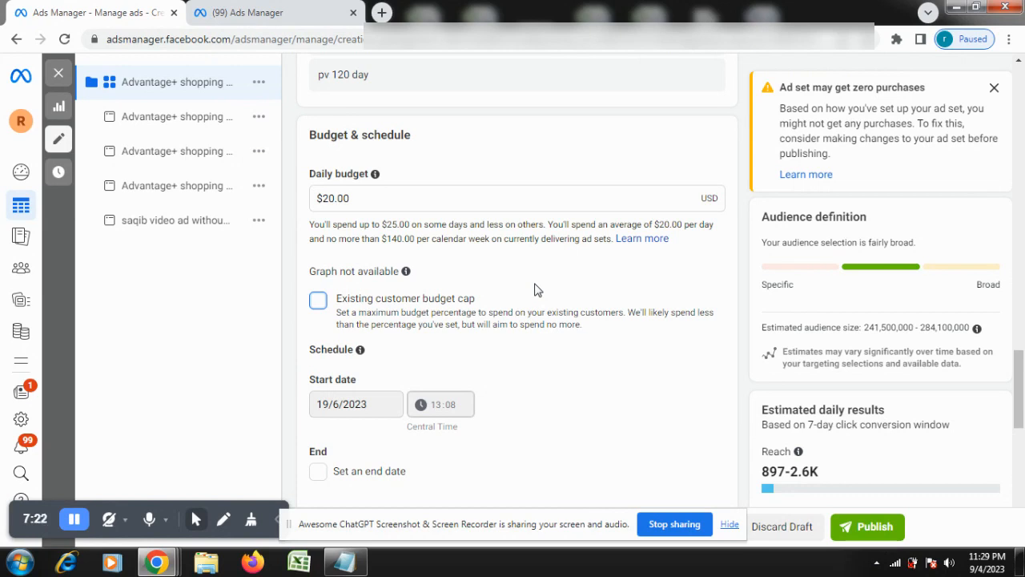
left_click(319, 301)
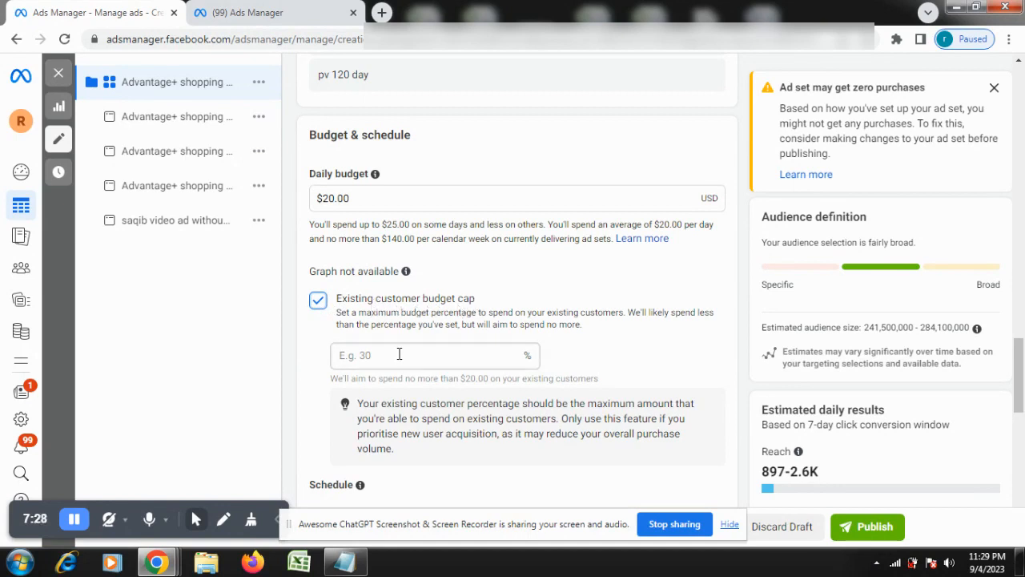
left_click(775, 529)
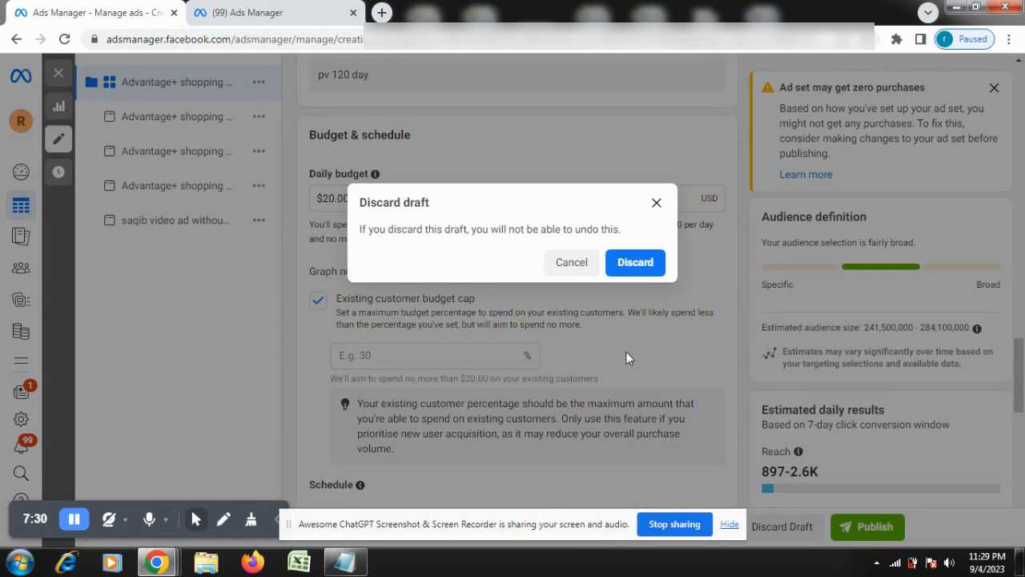
left_click(633, 277)
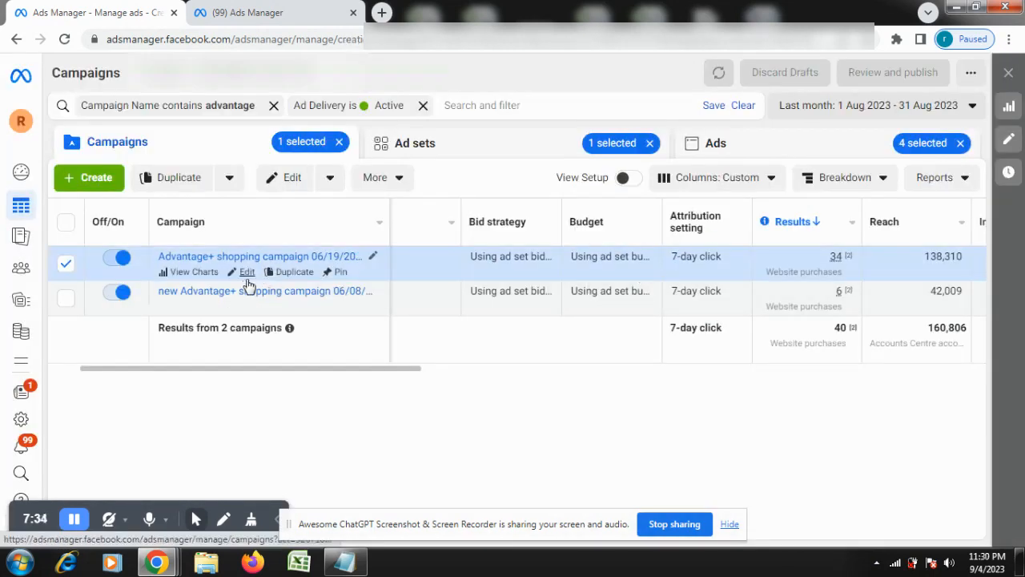
Step: Reopen Advantage+ shopping campaign 06/19/2023 for editing and compare its existing customer budget cap with the listed custom audiences
left_click(247, 279)
scroll(629, 293, "down", 3)
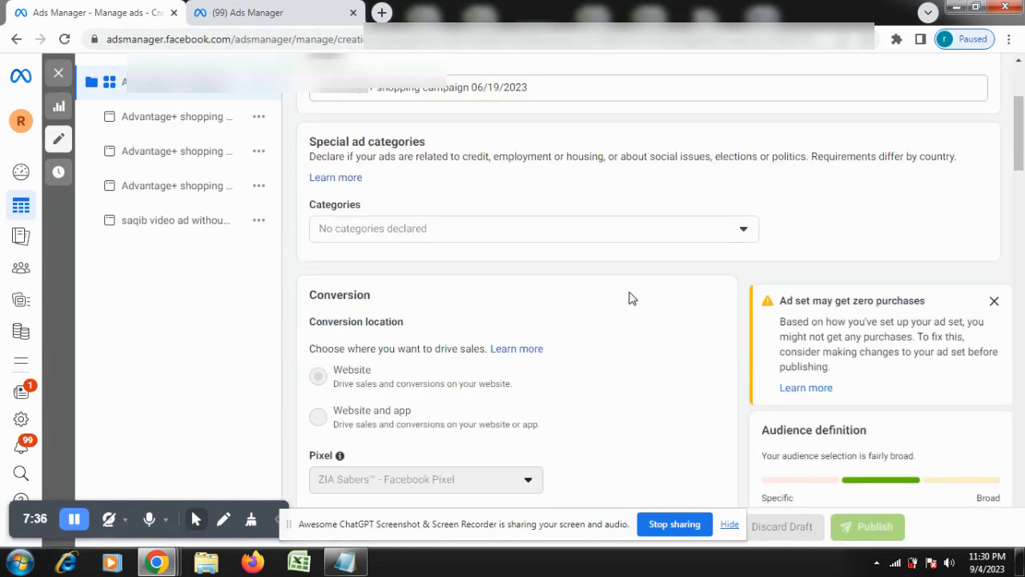
scroll(629, 298, "down", 15)
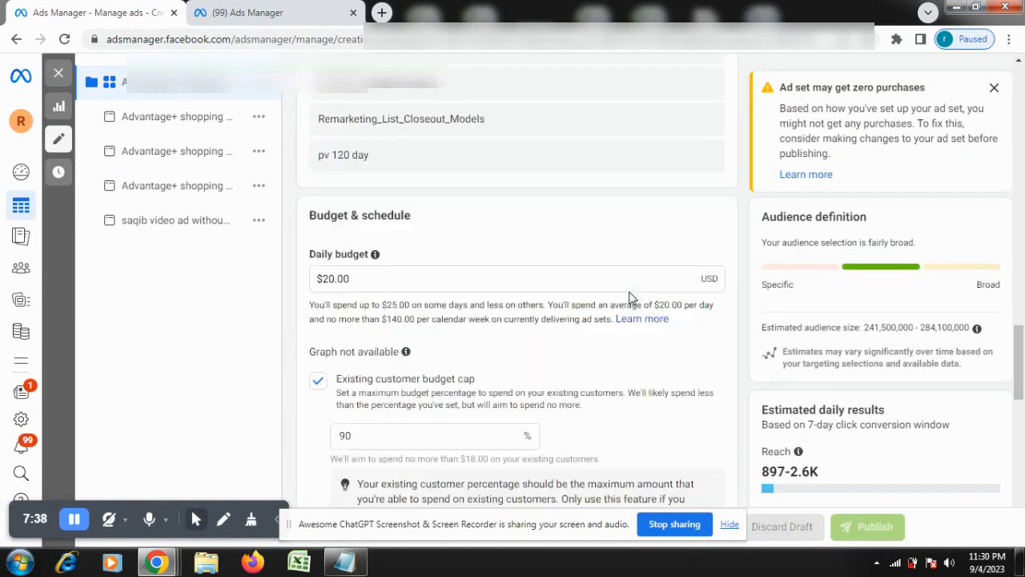
scroll(629, 298, "down", 1)
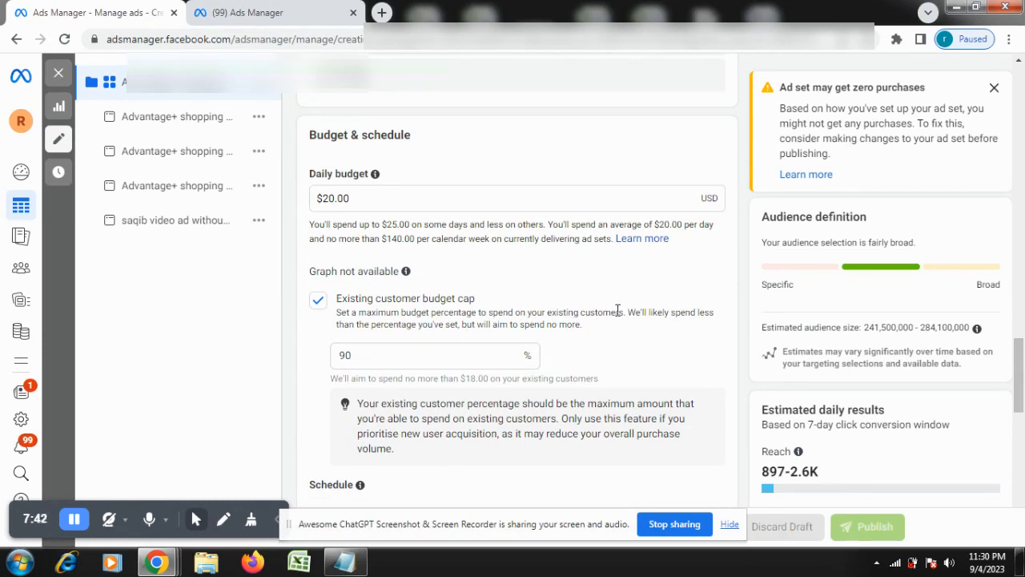
scroll(622, 295, "up", 5)
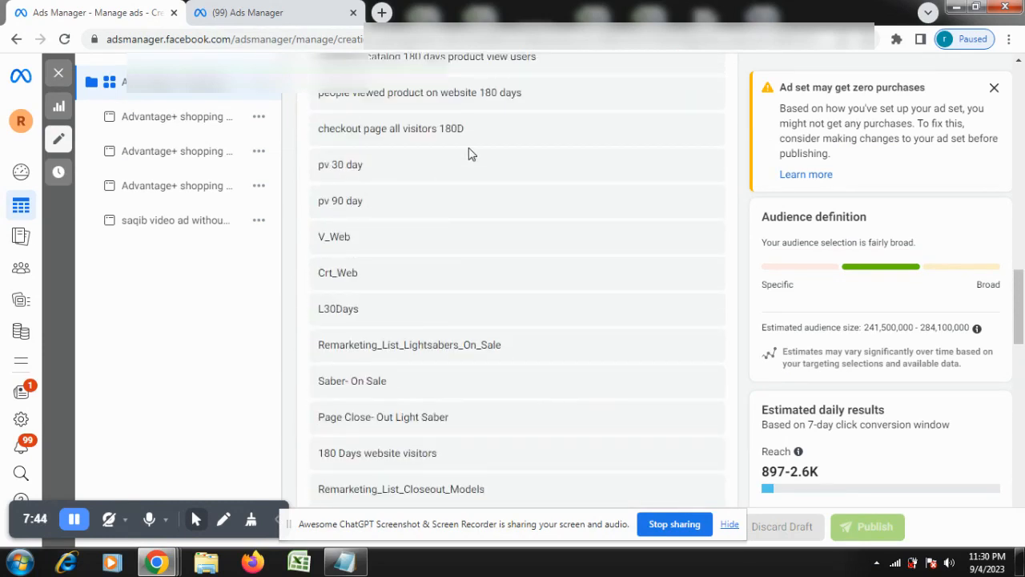
scroll(494, 342, "down", 7)
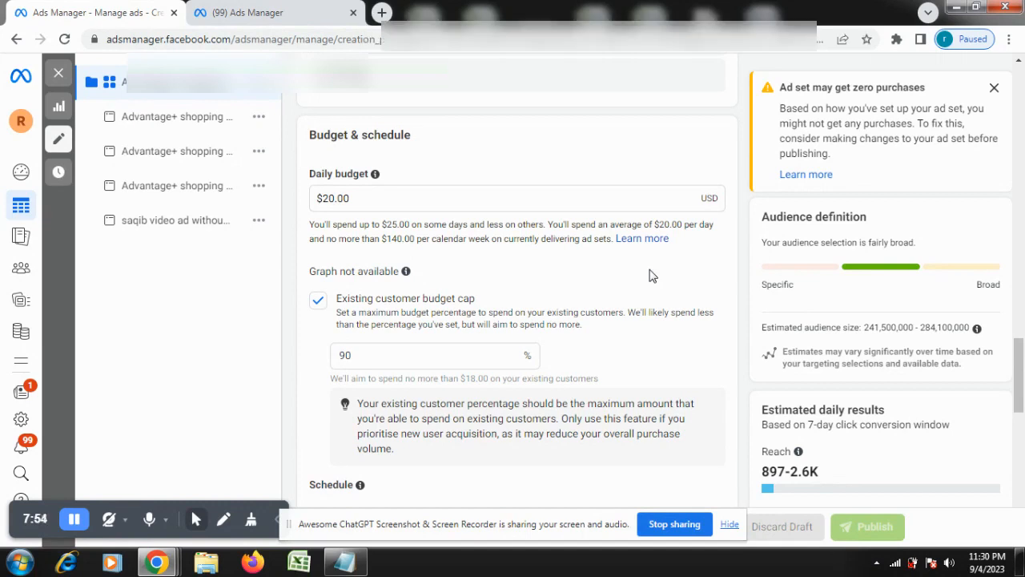
Step: Set the existing customer budget cap to 100% and publish the campaign change
scroll(649, 275, "down", 1)
left_click(372, 281)
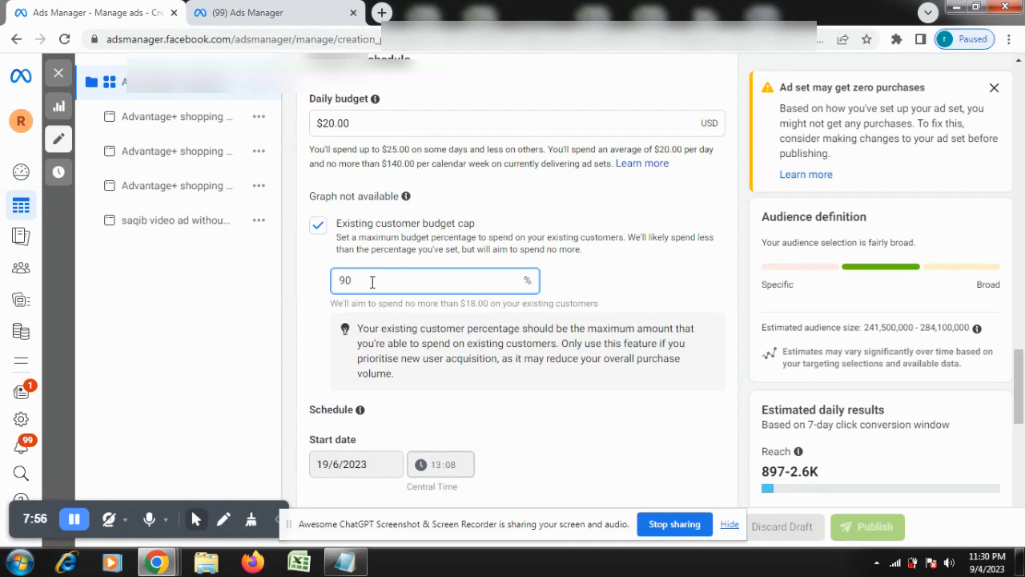
double_click(383, 281)
type("100")
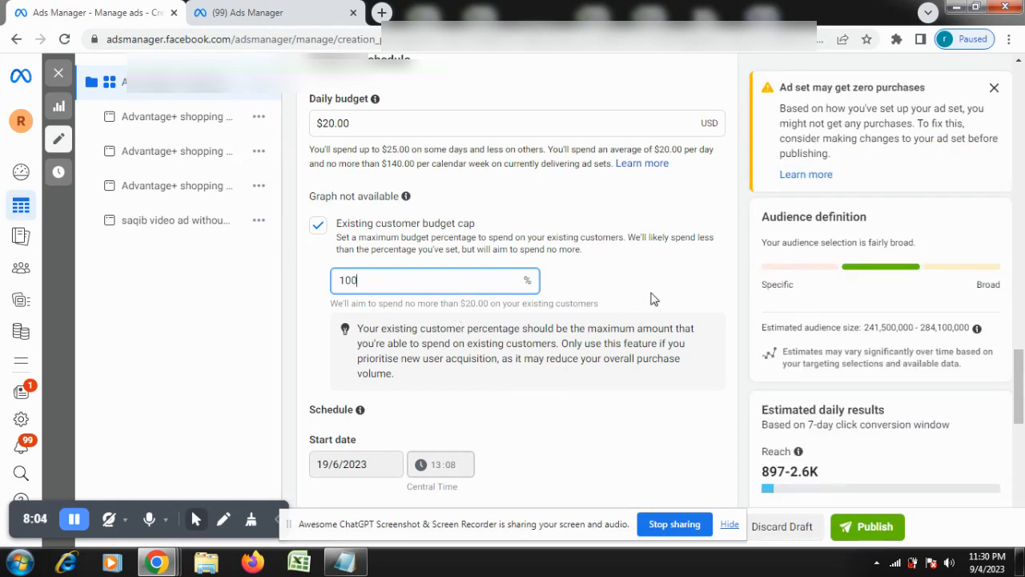
scroll(651, 297, "up", 5)
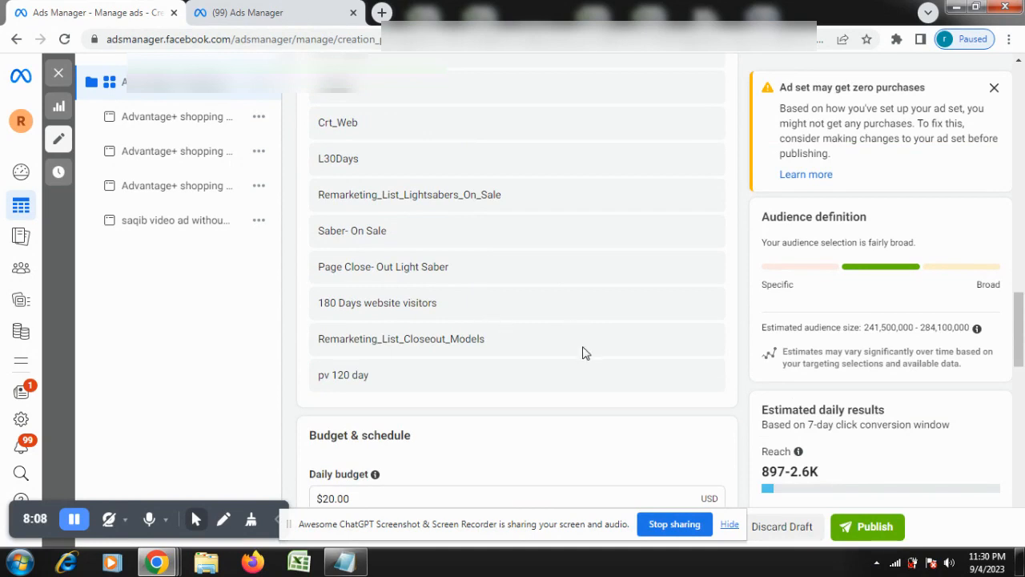
scroll(583, 352, "down", 5)
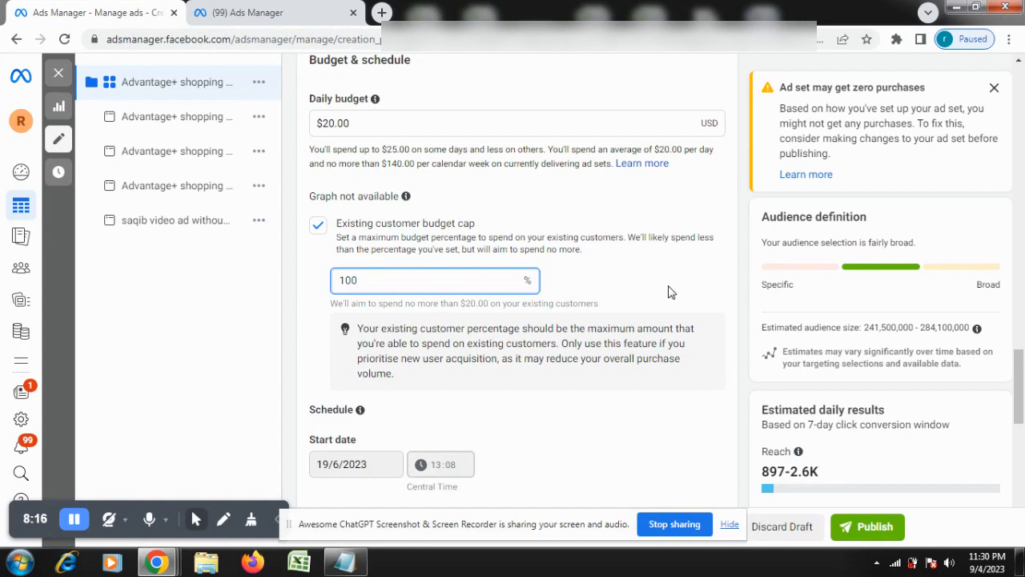
scroll(671, 292, "down", 2)
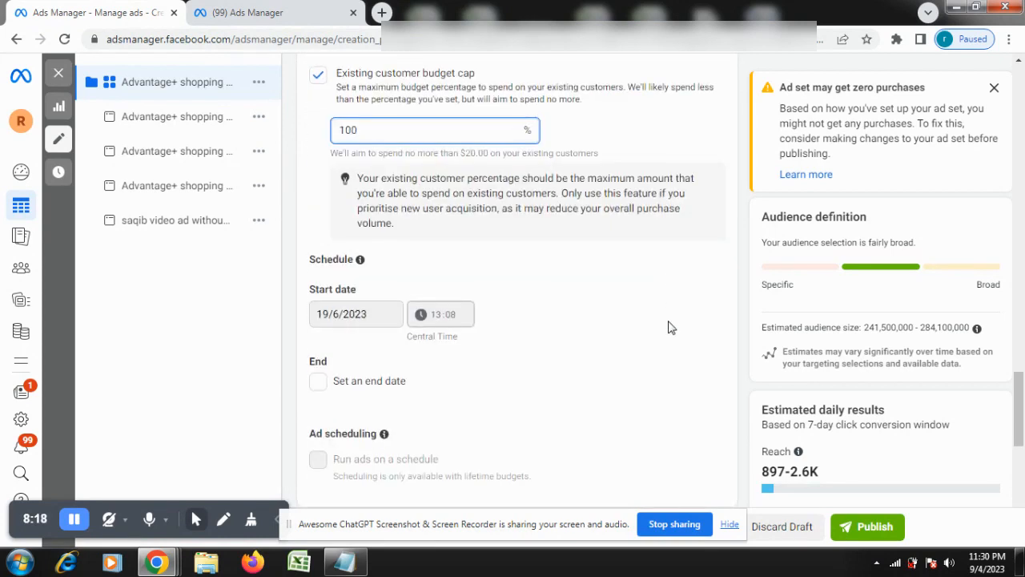
left_click(873, 529)
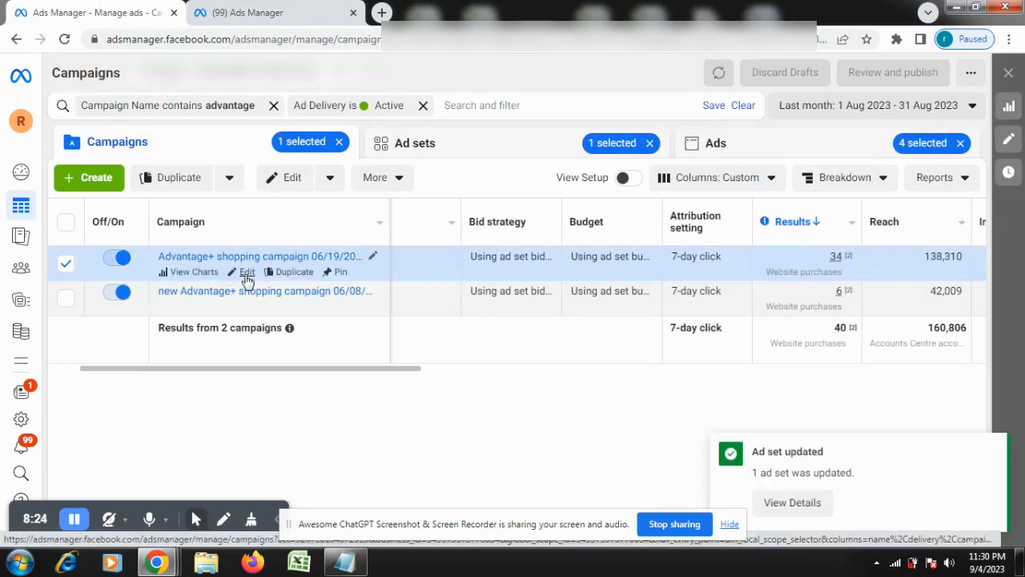
Step: Reopen the published 06/19/2023 campaign, inspect the existing customer budget cap by toggling it on and off, and close the editor
left_click(246, 272)
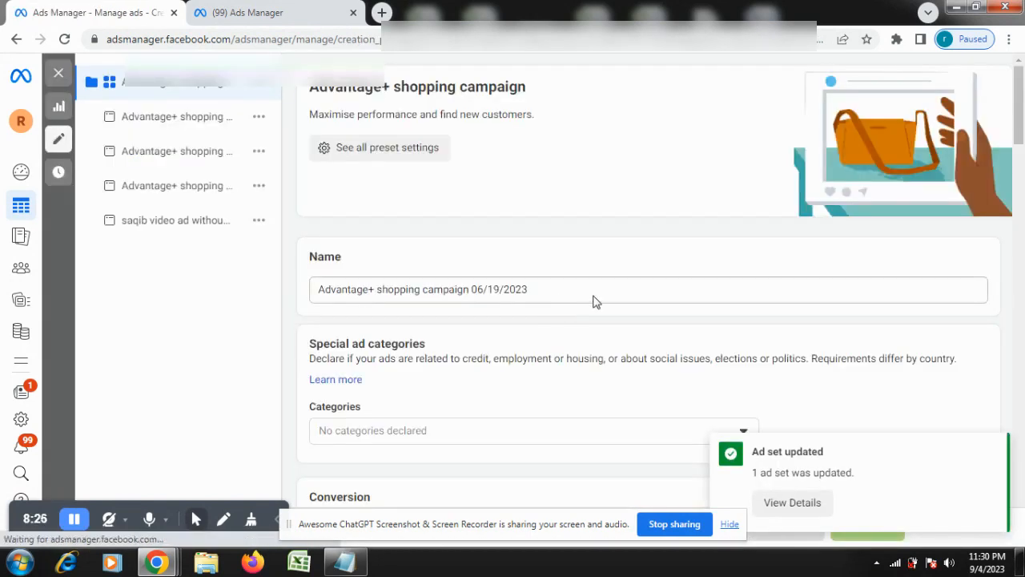
scroll(609, 296, "down", 3)
scroll(620, 299, "down", 10)
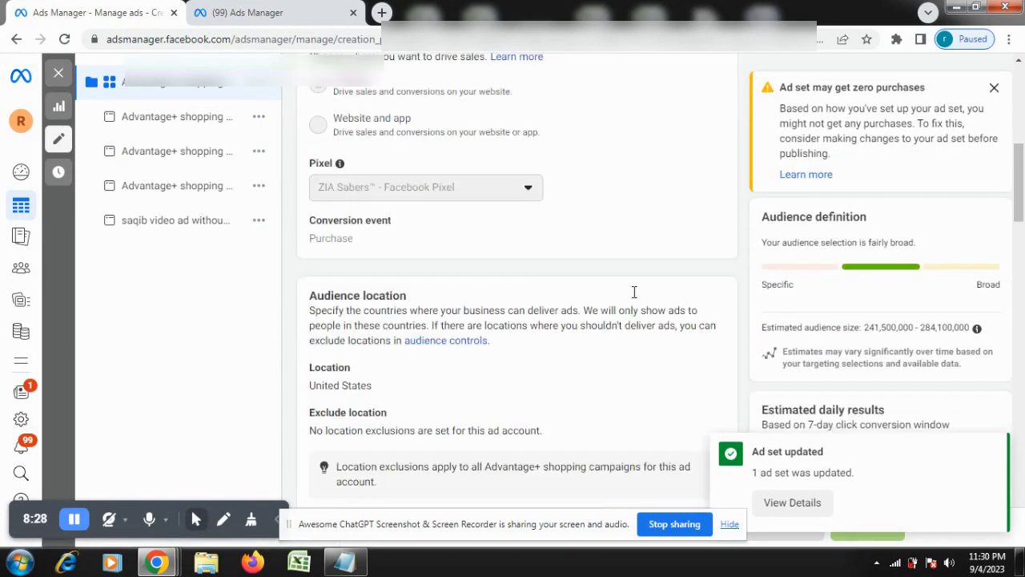
scroll(628, 300, "down", 10)
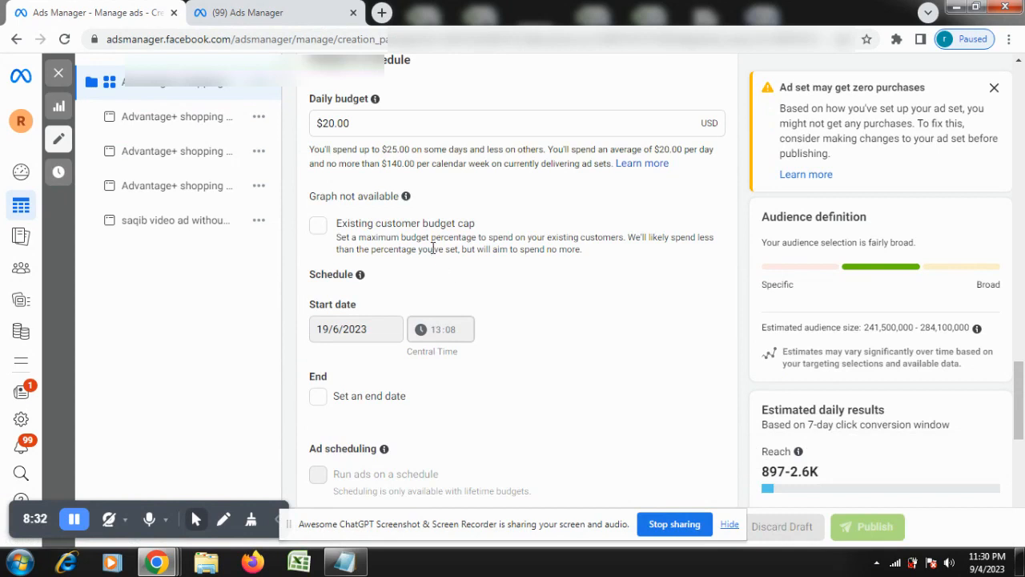
left_click(323, 235)
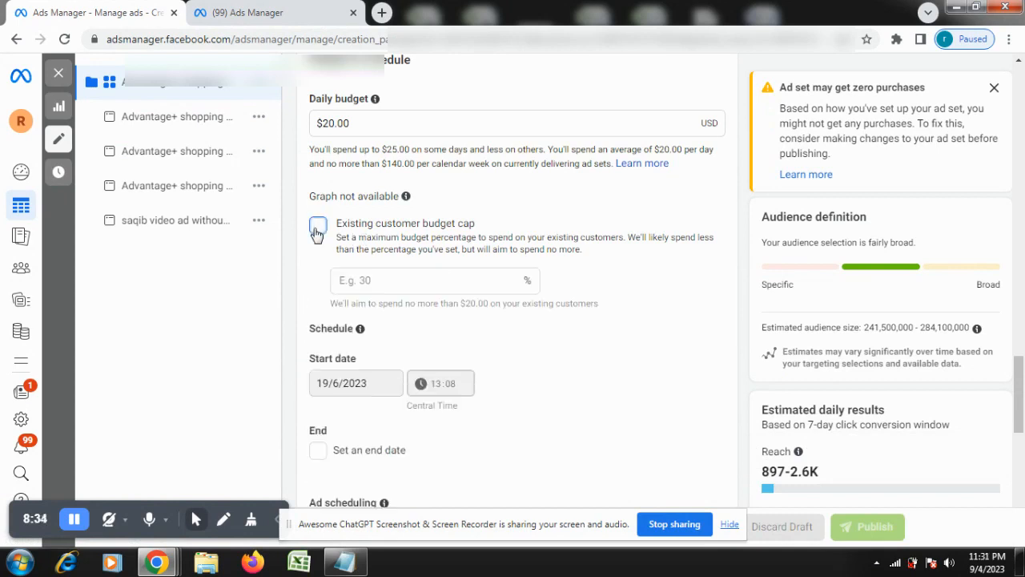
left_click(318, 228)
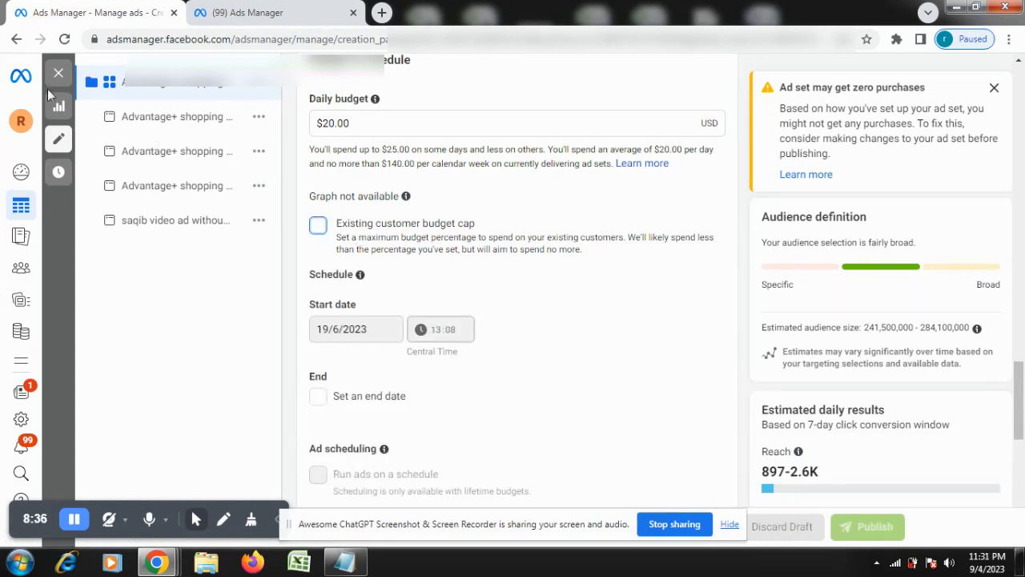
left_click(58, 74)
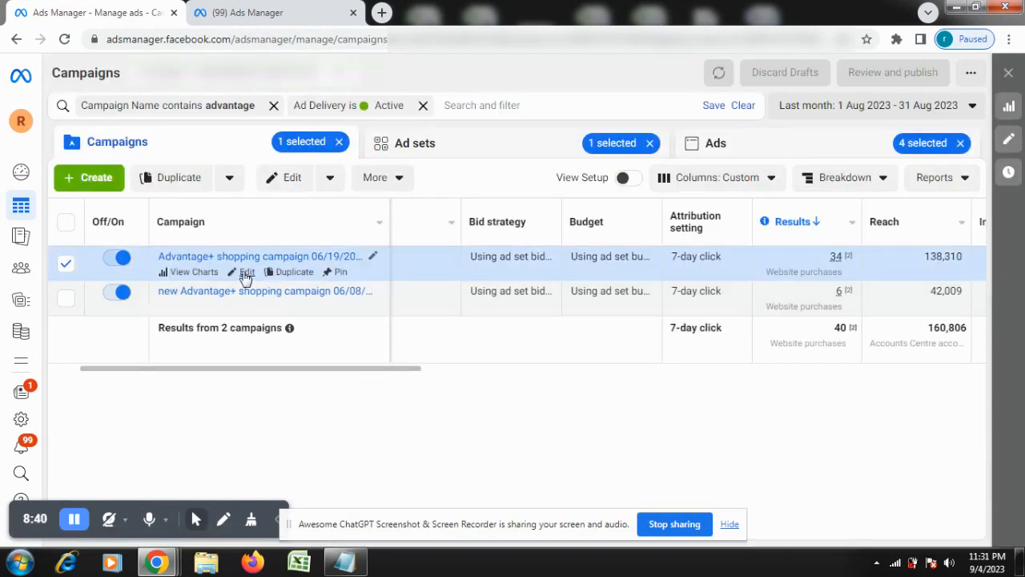
Step: Recheck the Budget & schedule settings of Advantage+ shopping campaign 06/19/2023 in a fresh editing session, and return to the campaign list
left_click(245, 273)
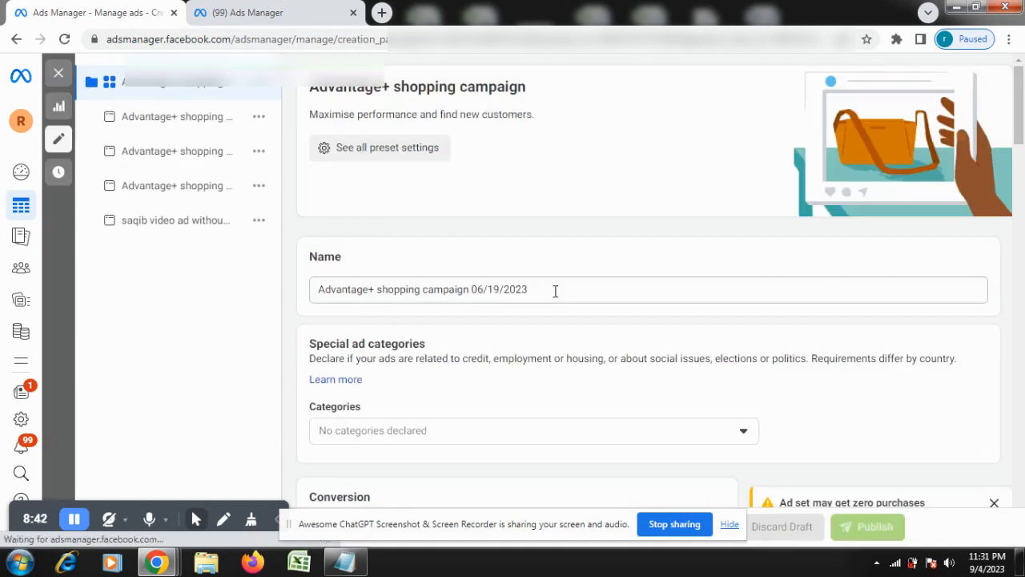
scroll(700, 332, "down", 15)
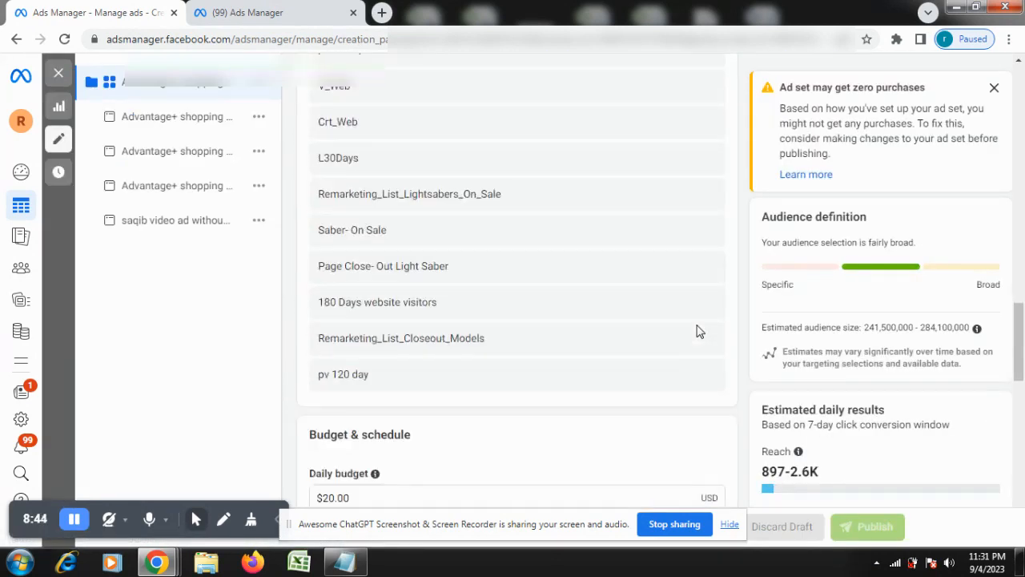
scroll(696, 331, "down", 5)
scroll(696, 331, "up", 2)
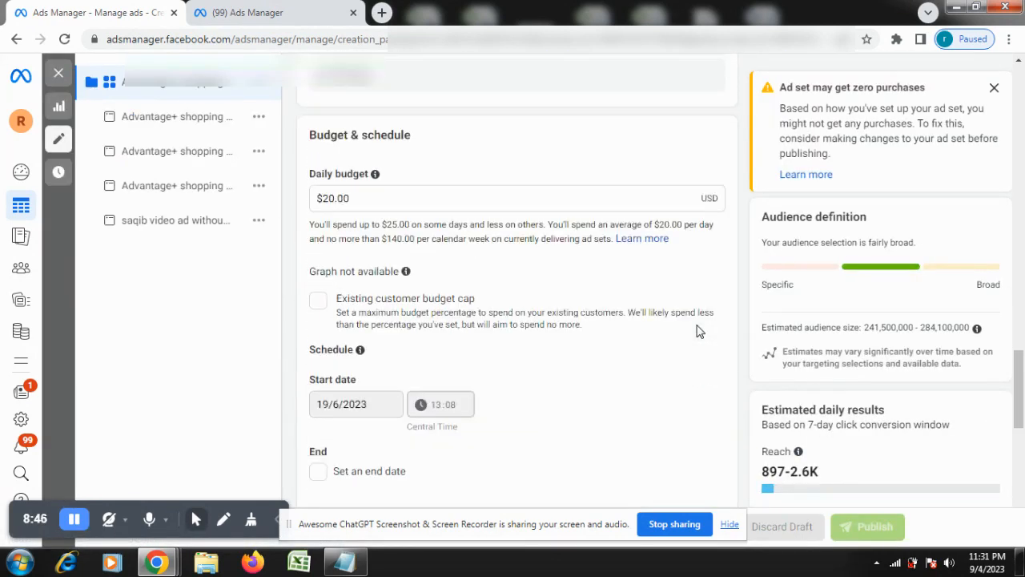
left_click(59, 73)
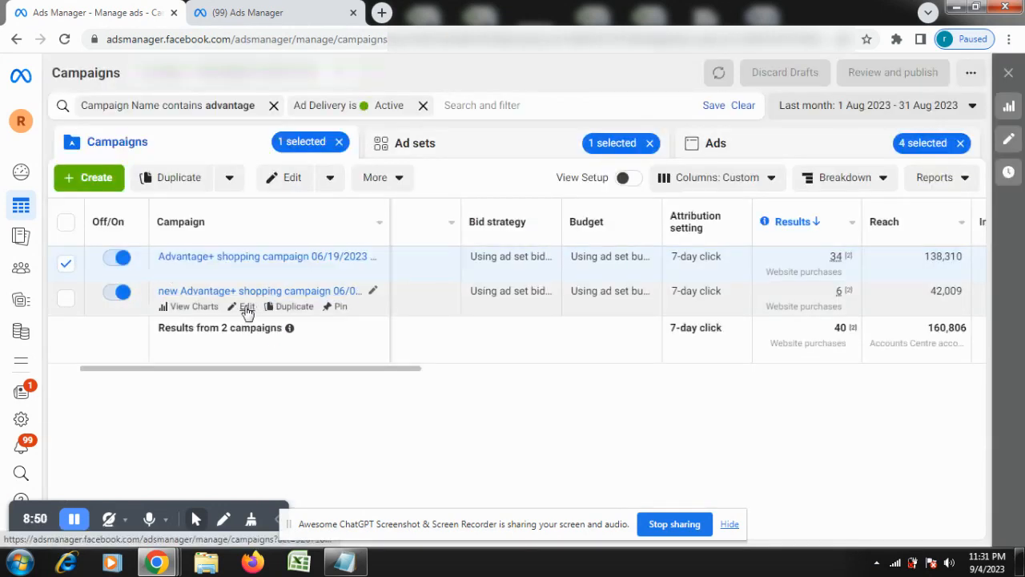
Step: Open new Advantage+ shopping campaign 06/08/2023 for editing, review its existing customer budget cap, and close the editor
left_click(248, 309)
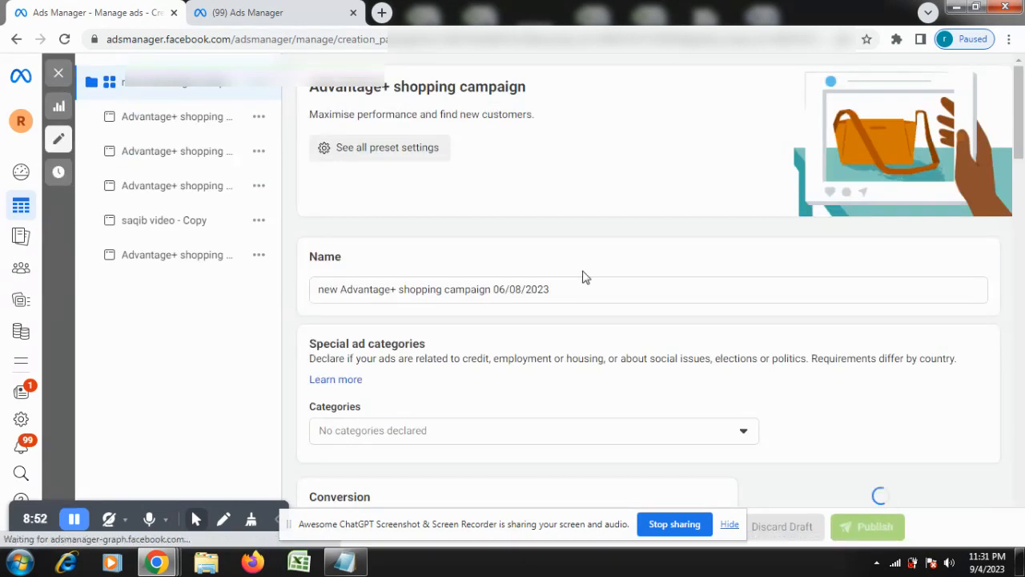
scroll(632, 288, "down", 2)
scroll(650, 293, "down", 20)
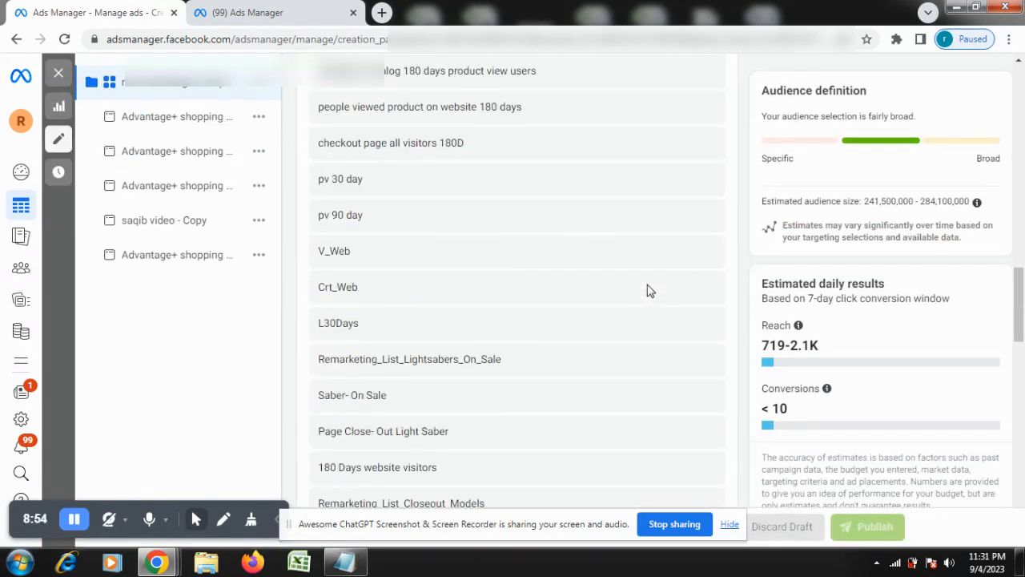
scroll(649, 284, "down", 5)
scroll(647, 281, "up", 3)
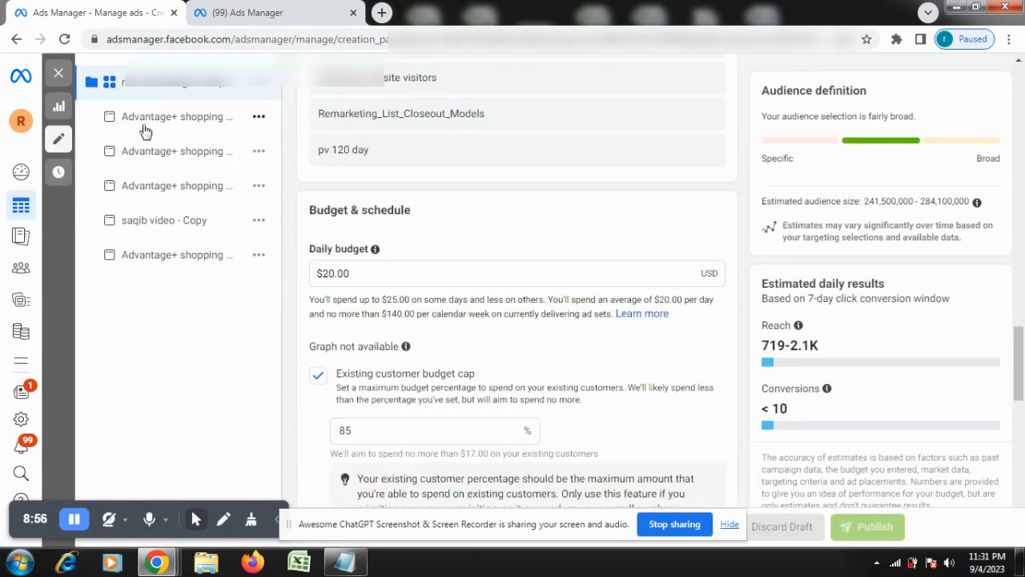
left_click(58, 77)
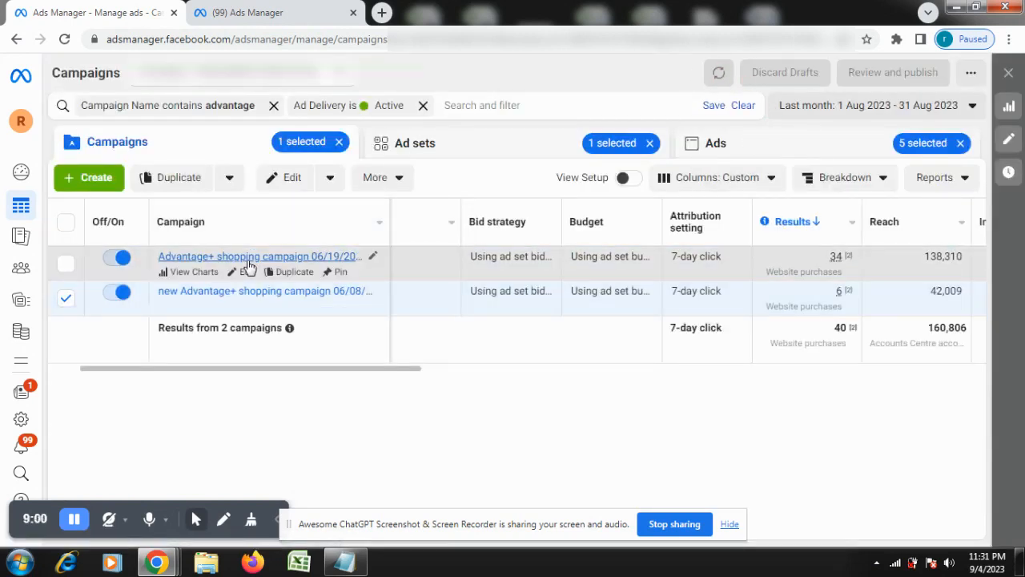
Step: Reload the campaigns list and deselect new Advantage+ shopping campaign 06/08/2023
left_click(64, 38)
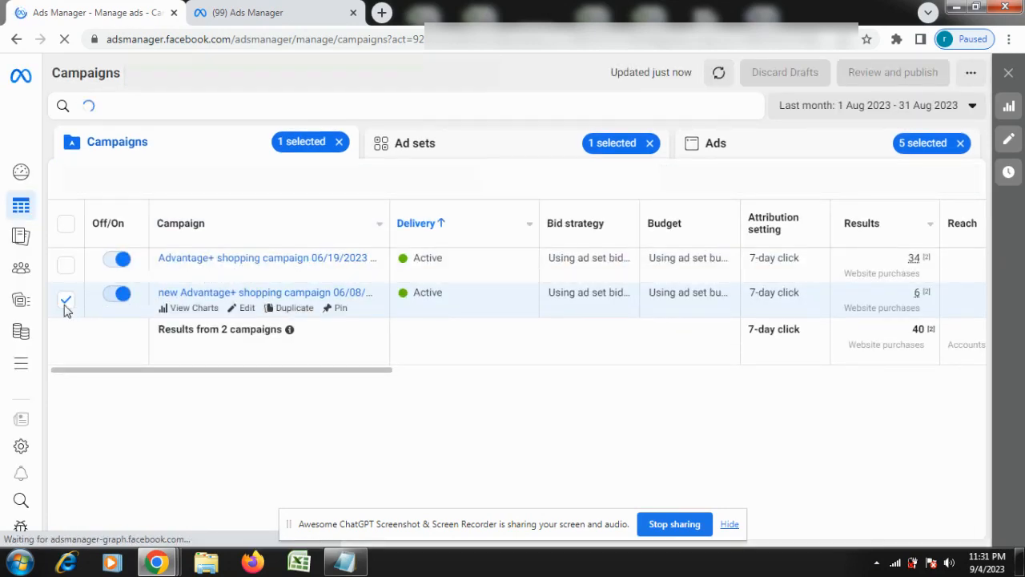
left_click(69, 308)
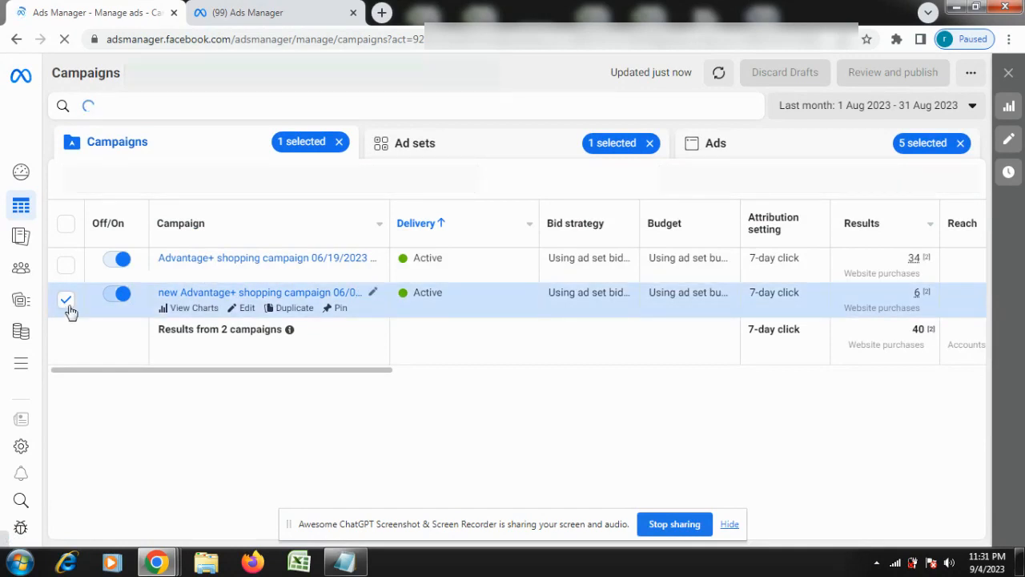
left_click(67, 298)
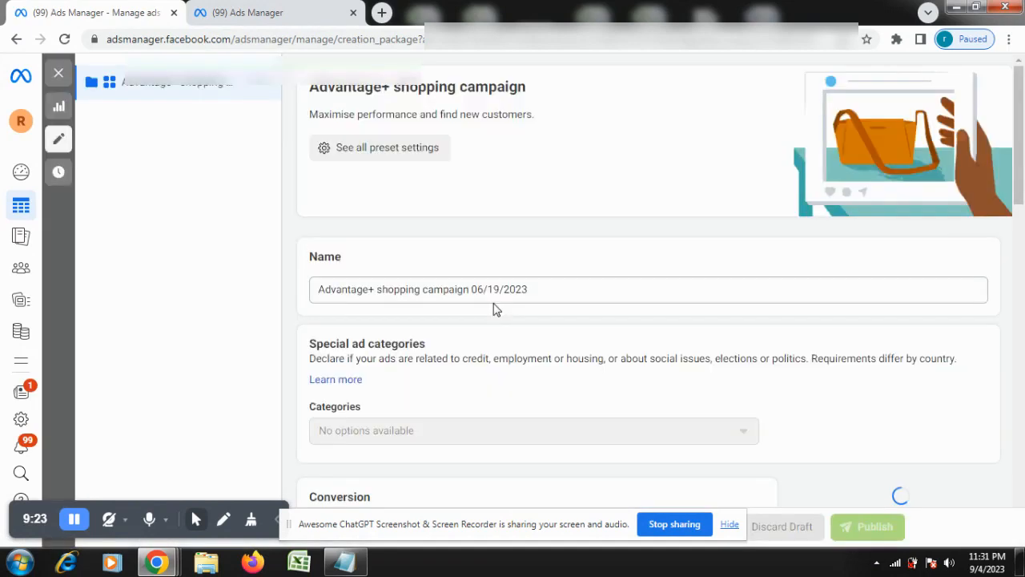
Step: Enable the existing customer budget cap for Advantage+ shopping campaign 06/19/2023, set it to 99%, and publish the change
scroll(608, 338, "down", 5)
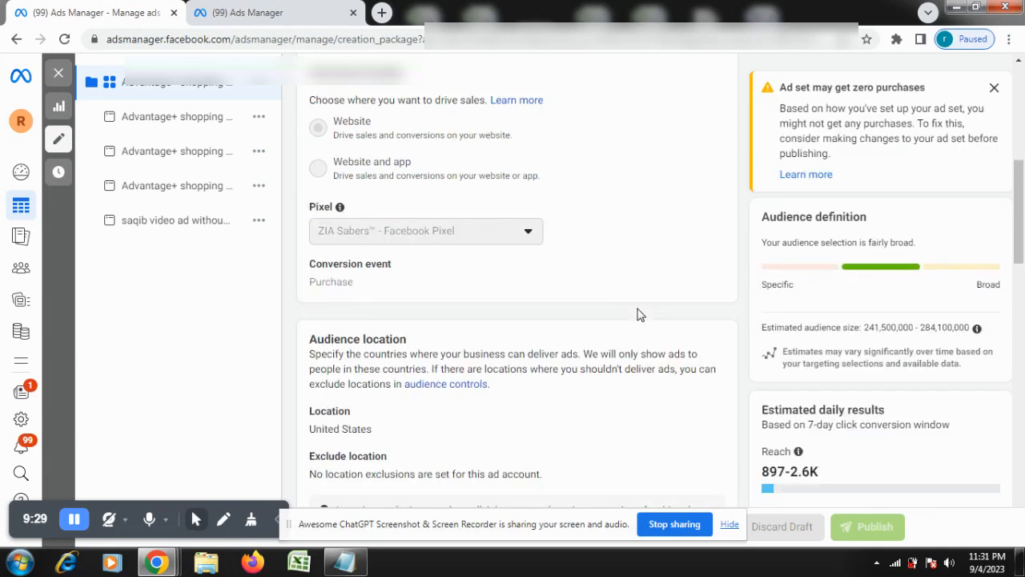
scroll(638, 313, "down", 5)
scroll(638, 313, "down", 7)
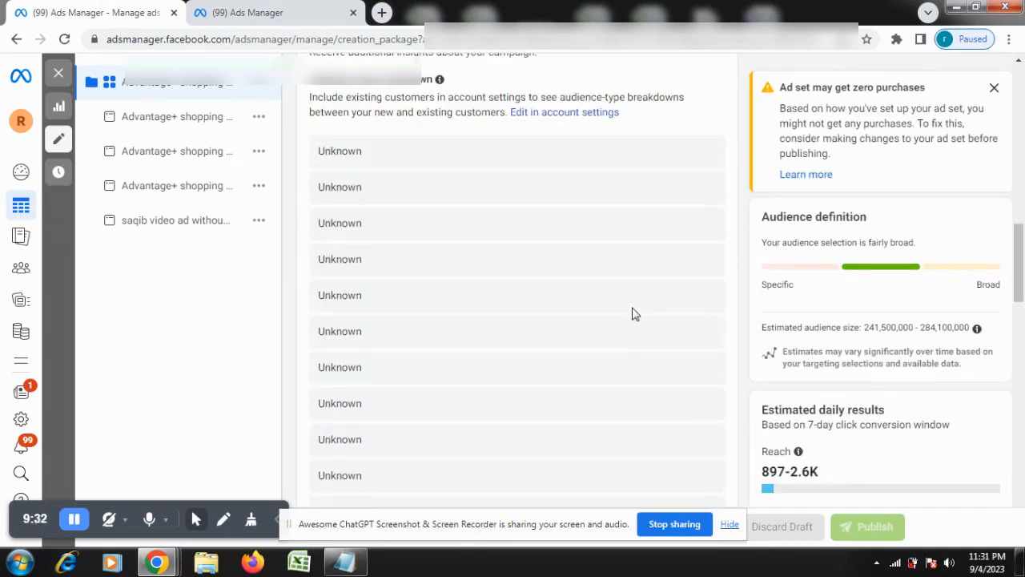
scroll(633, 313, "down", 3)
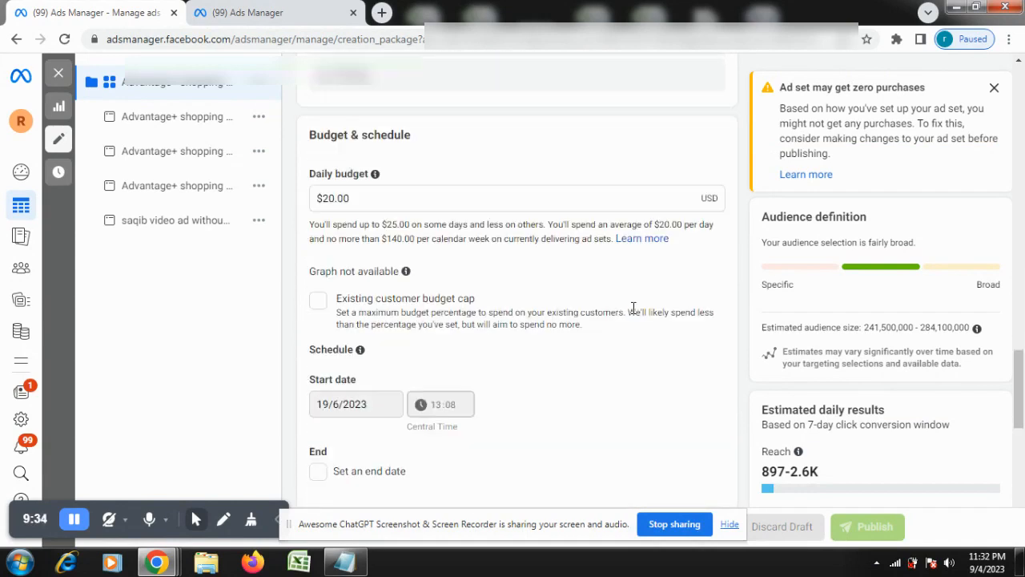
left_click(318, 299)
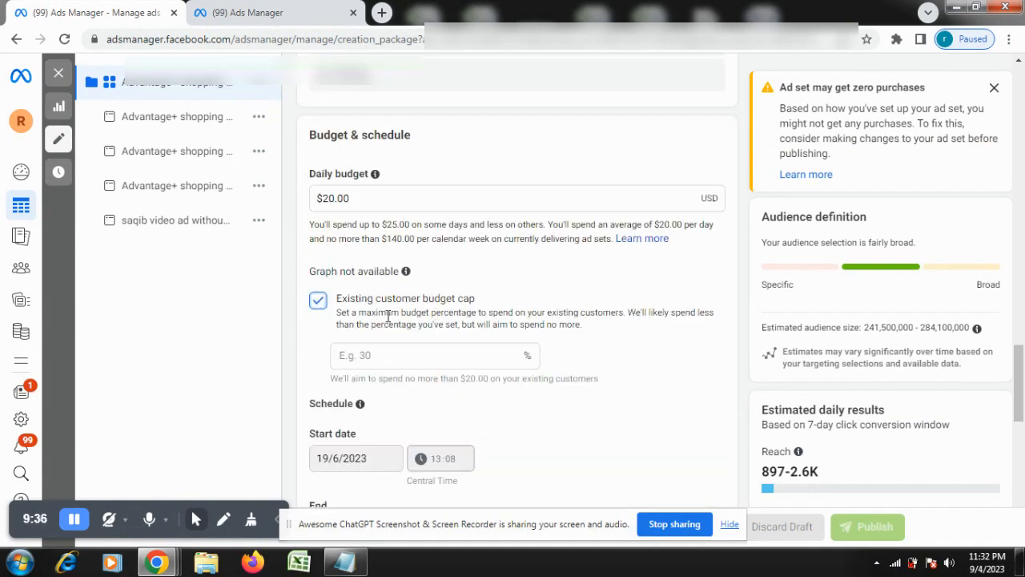
left_click(408, 359)
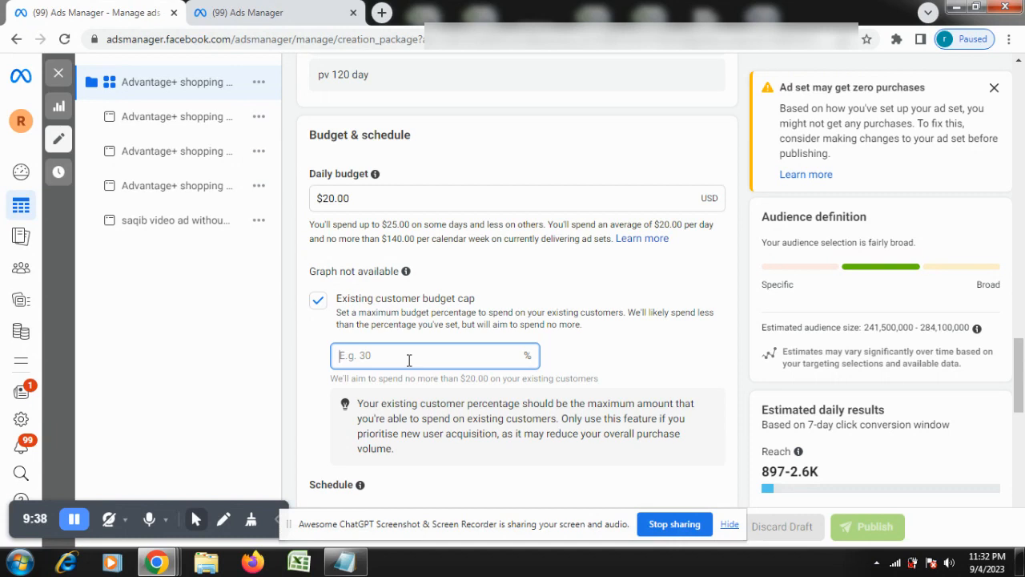
type("99")
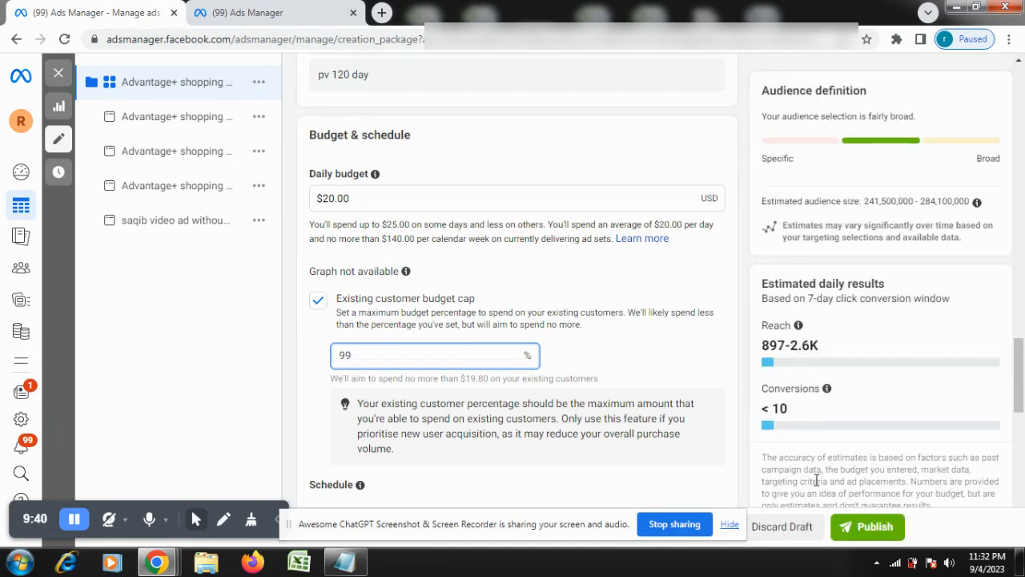
left_click(864, 526)
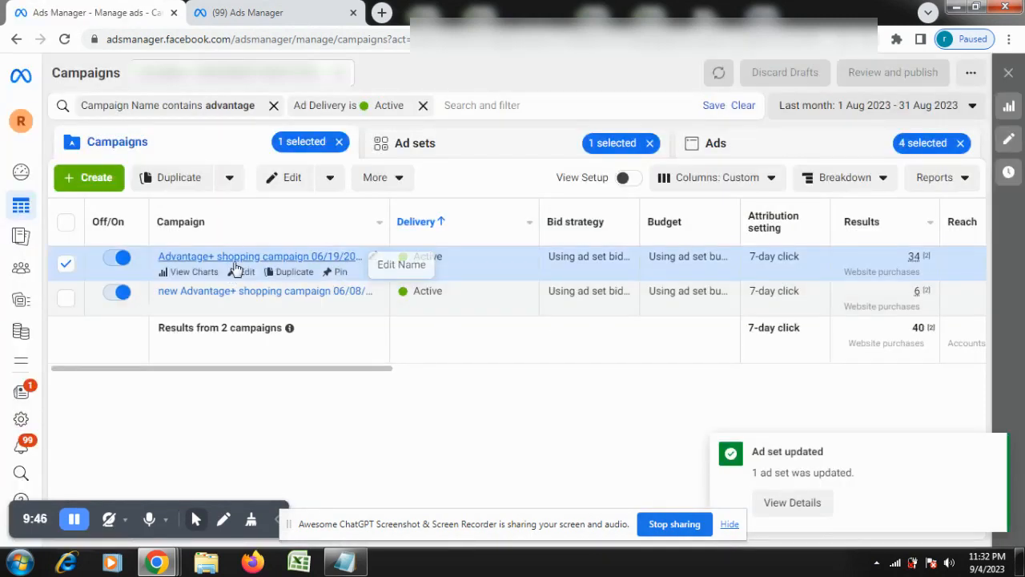
Step: Reopen Advantage+ shopping campaign 06/19/2023, check its published existing customer budget cap, and close the editor
left_click(247, 273)
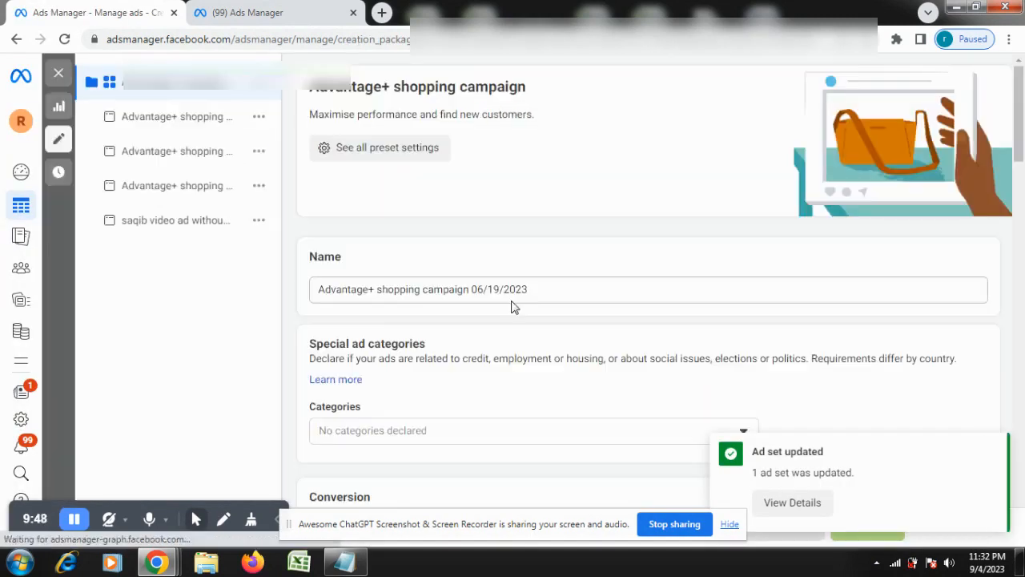
scroll(592, 313, "down", 12)
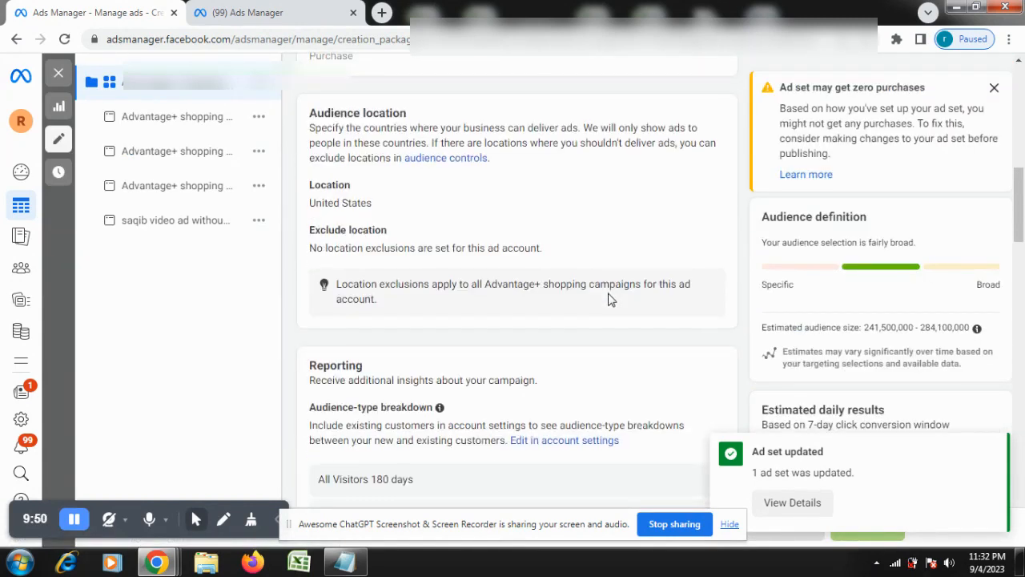
scroll(608, 300, "down", 12)
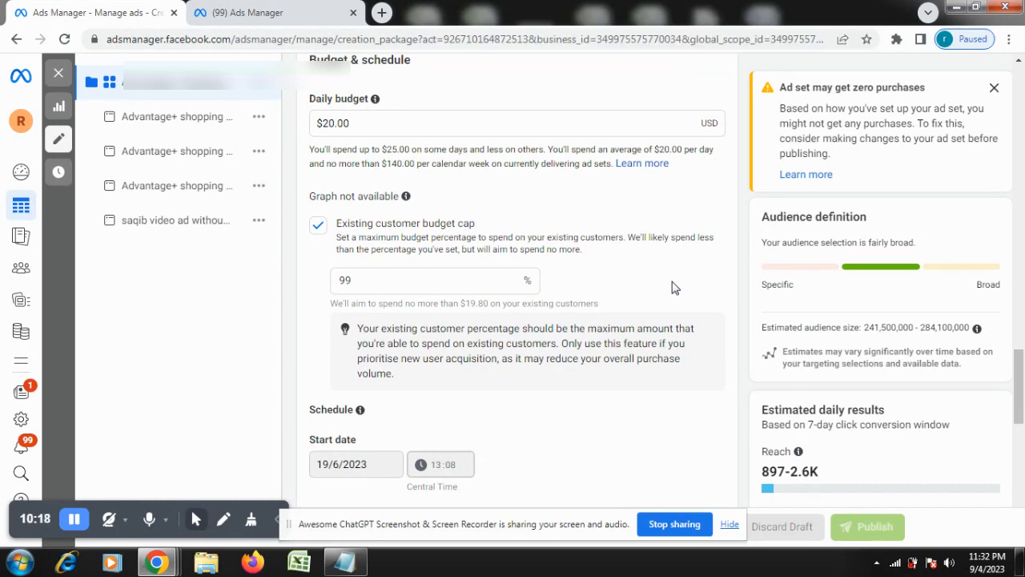
scroll(667, 293, "down", 2)
scroll(668, 294, "up", 2)
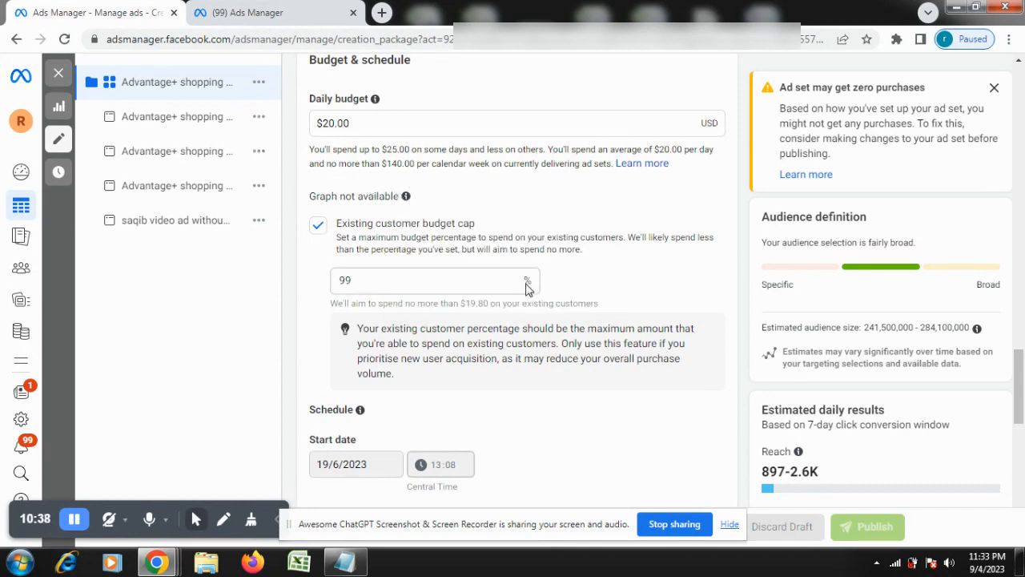
scroll(702, 270, "down", 2)
scroll(702, 270, "up", 5)
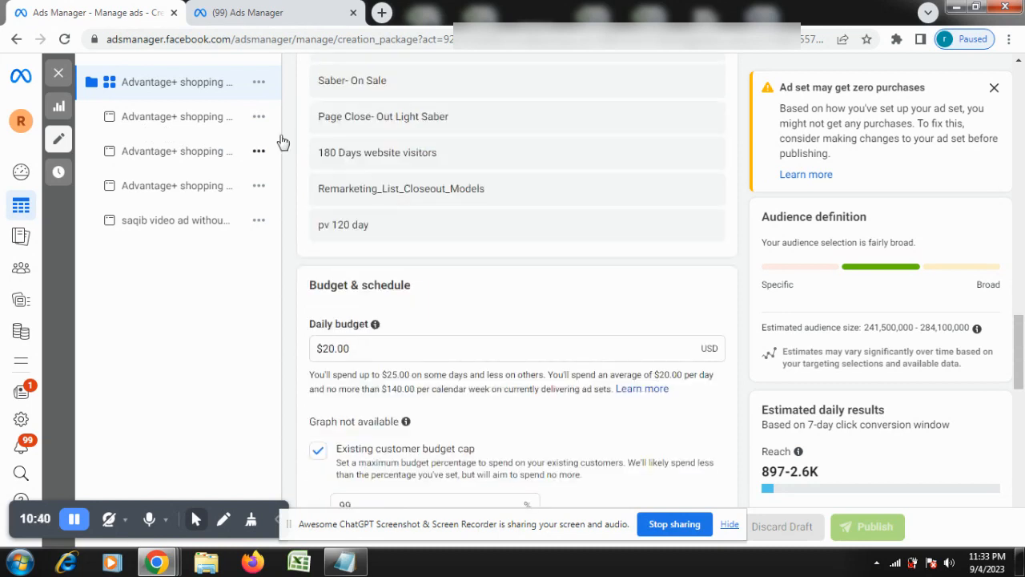
left_click(58, 76)
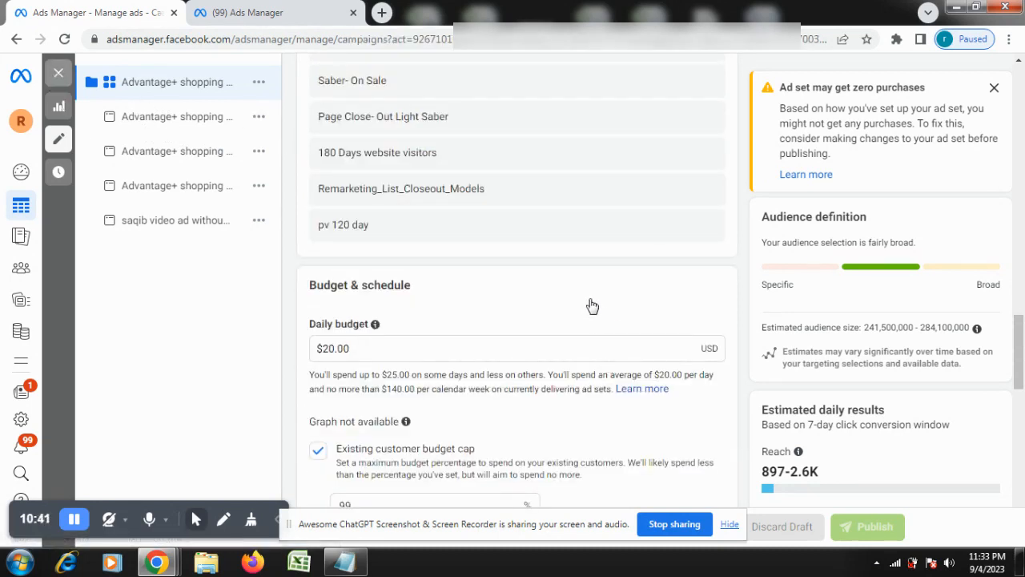
Step: Open only new Advantage+ shopping campaign 06/08/2023 for editing, review its budget cap, schedule and attribution setting, and return to the campaign list
left_click(66, 263)
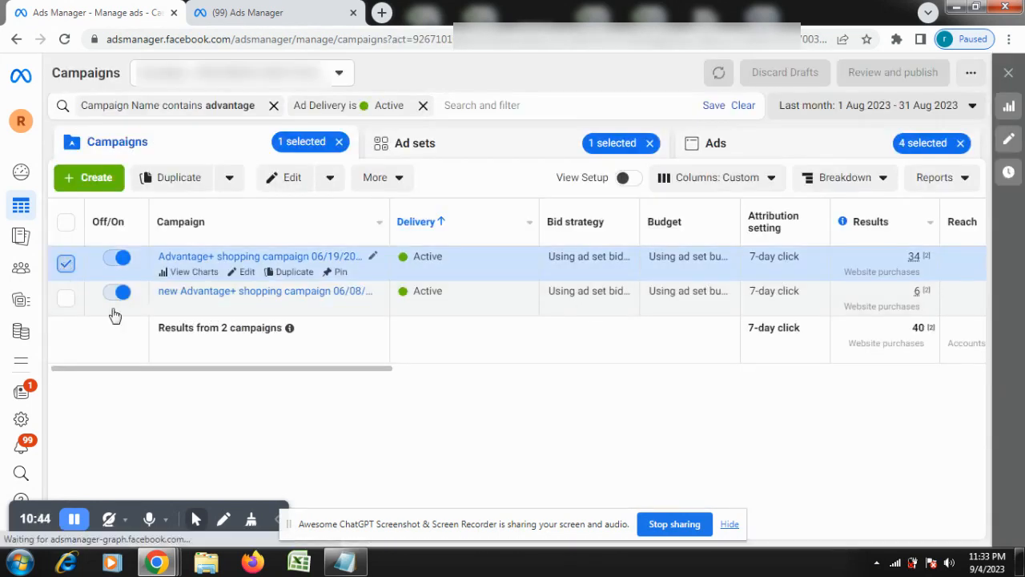
left_click(246, 307)
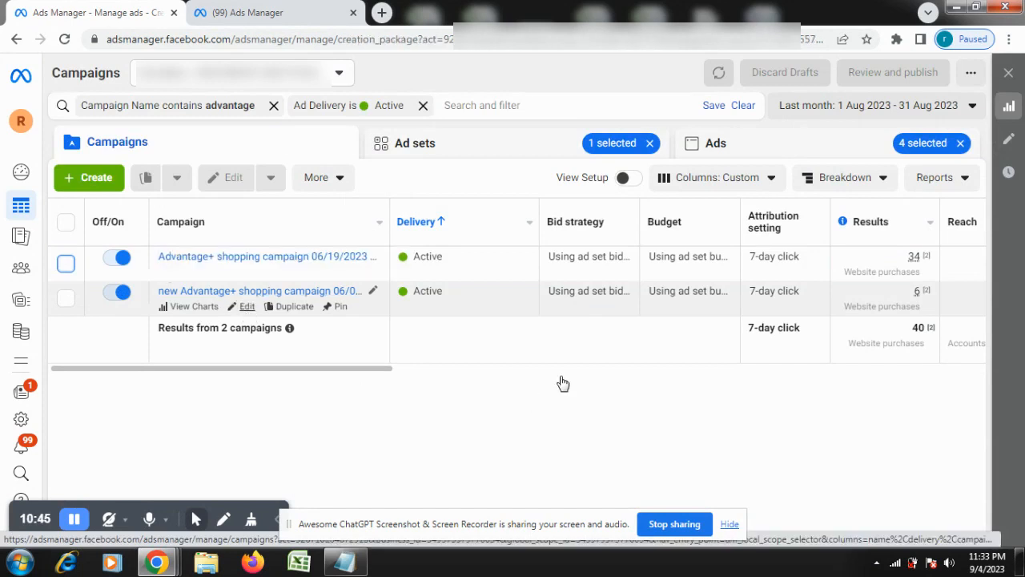
scroll(622, 316, "down", 8)
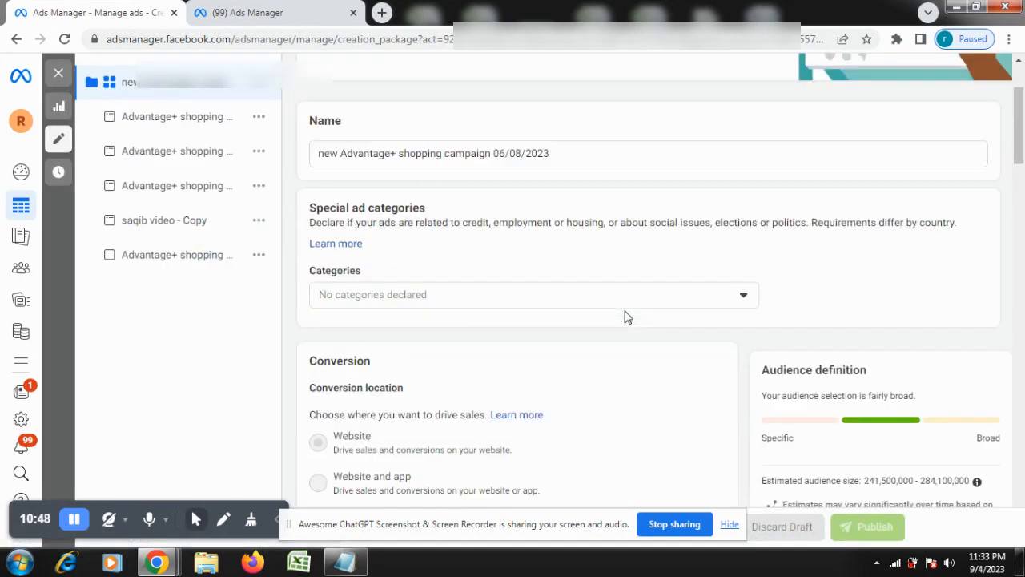
scroll(627, 316, "down", 10)
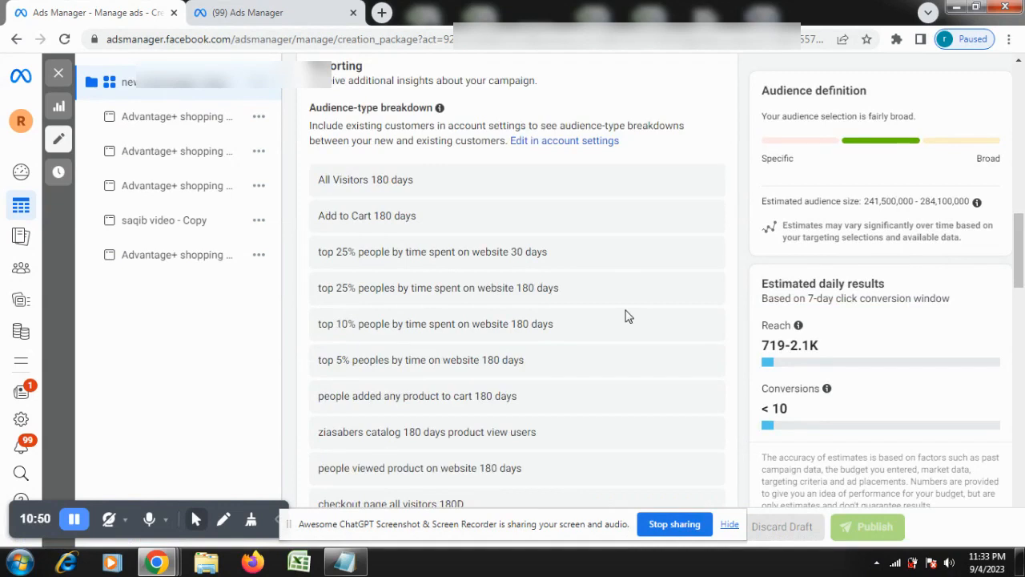
scroll(628, 317, "down", 3)
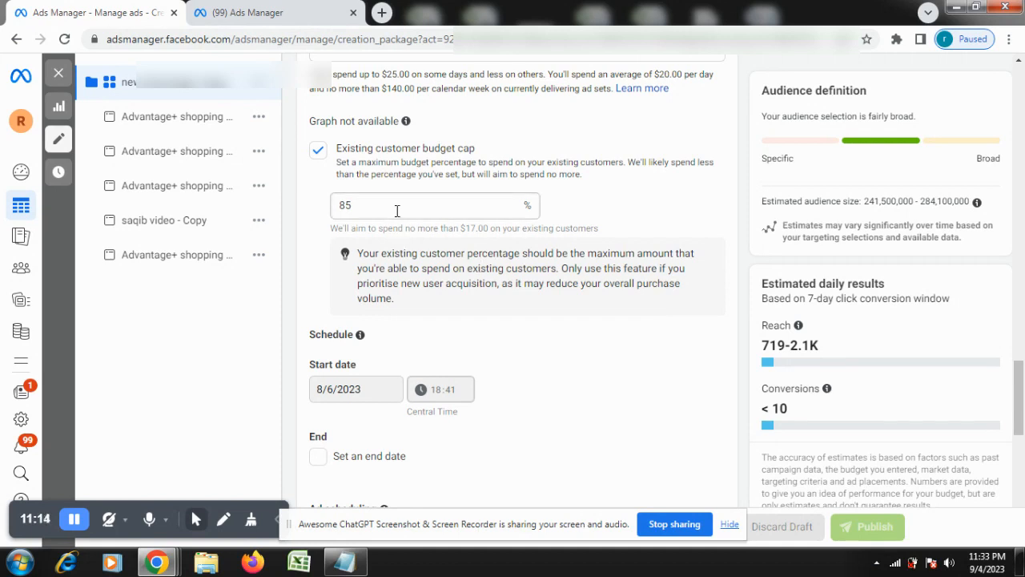
scroll(646, 314, "down", 3)
scroll(646, 314, "up", 5)
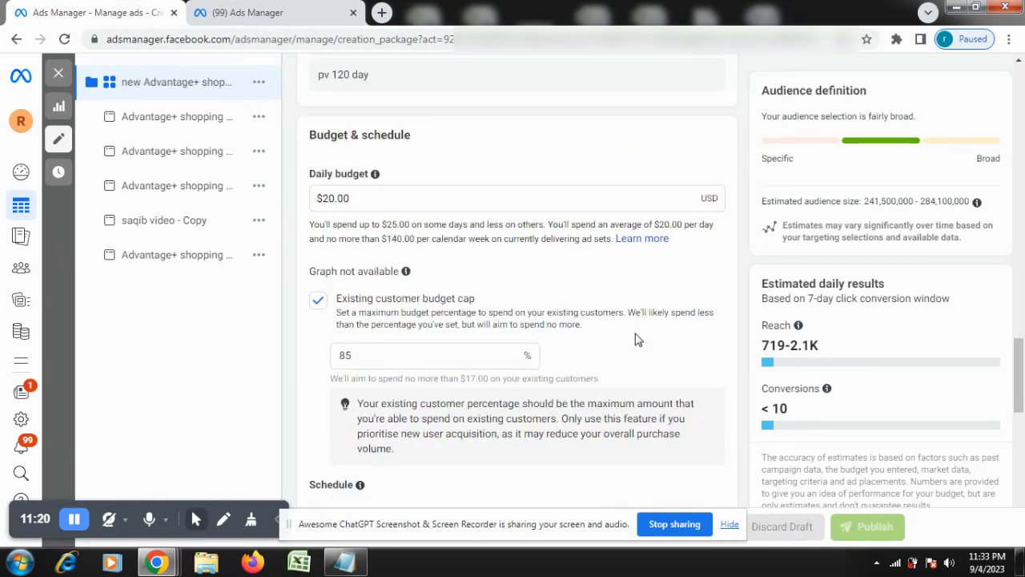
scroll(635, 339, "down", 6)
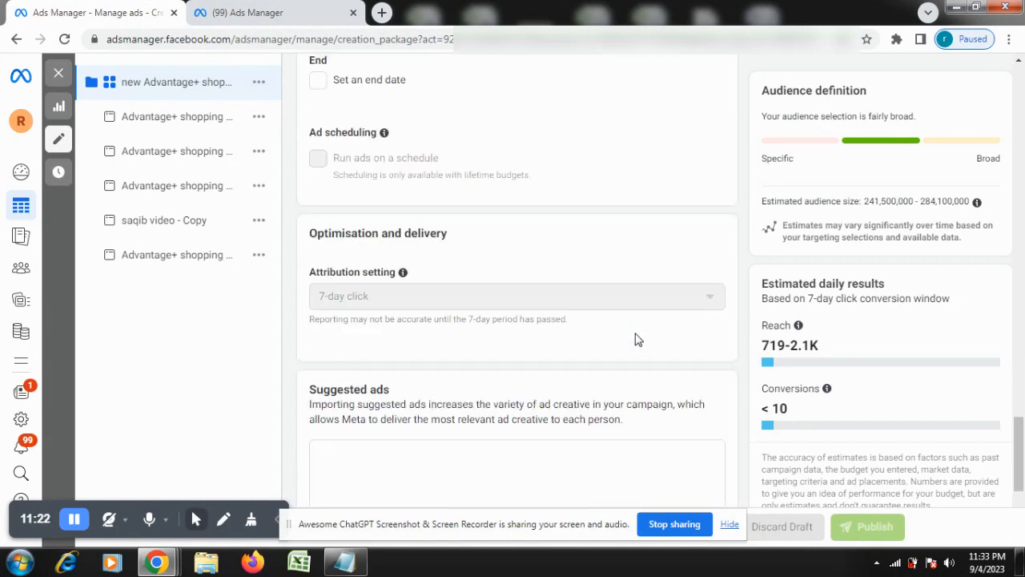
scroll(635, 340, "down", 1)
scroll(635, 339, "up", 5)
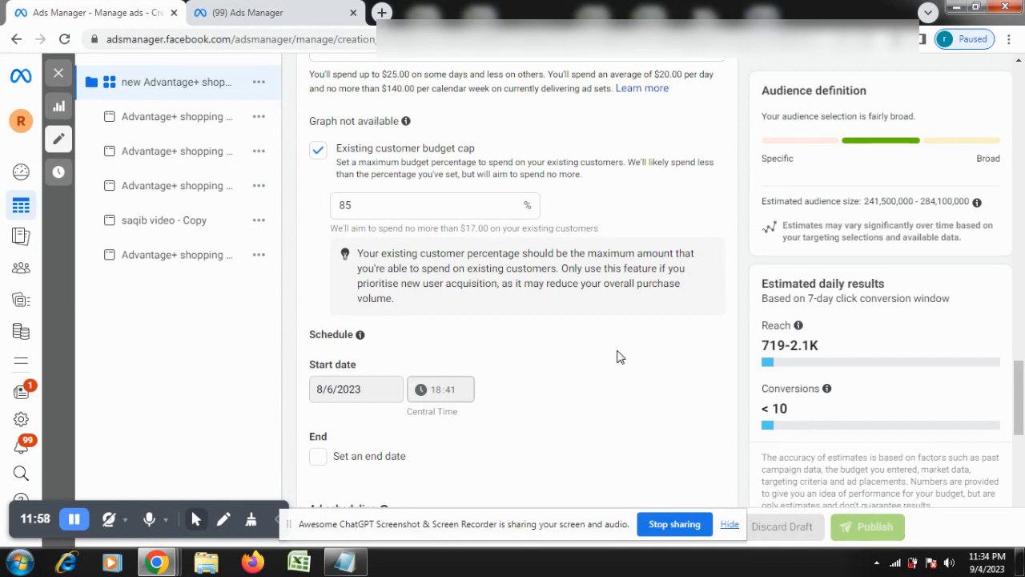
left_click(61, 80)
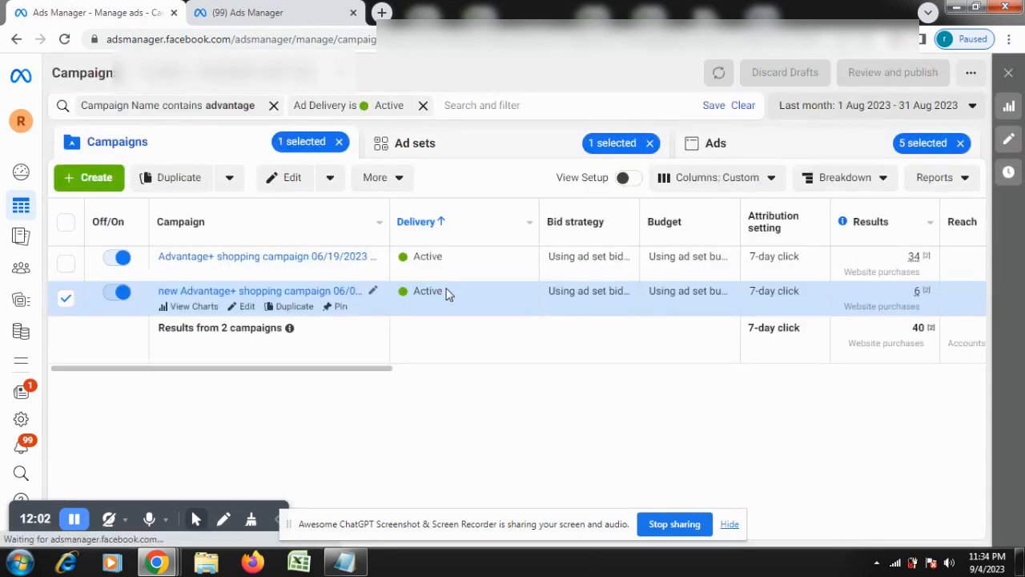
Step: Open the ad set of Advantage+ shopping campaign 06/19/2023, set its daily budget to $30, publish it, and dismiss the notification
left_click_drag(337, 373, 230, 337)
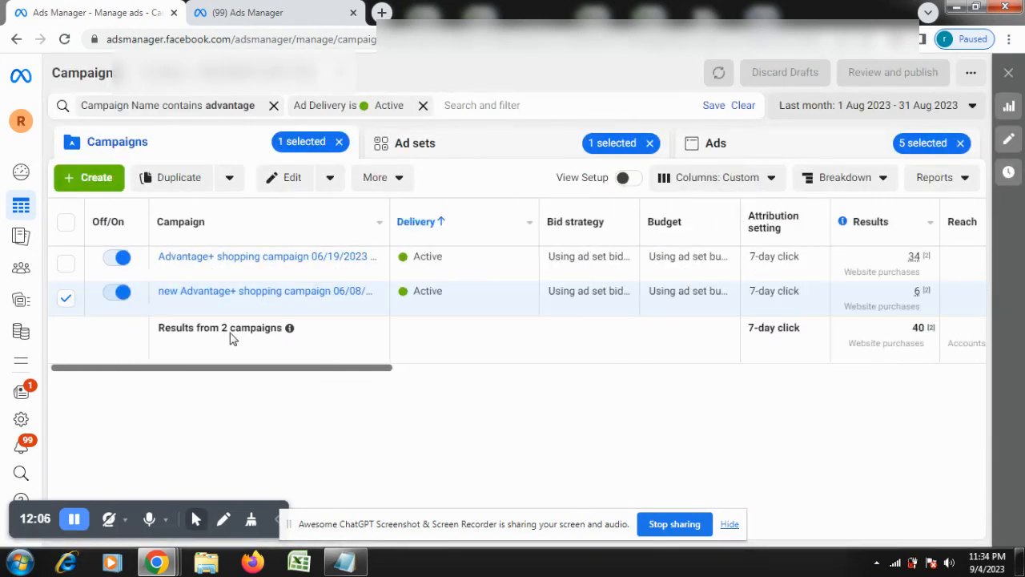
left_click(240, 257)
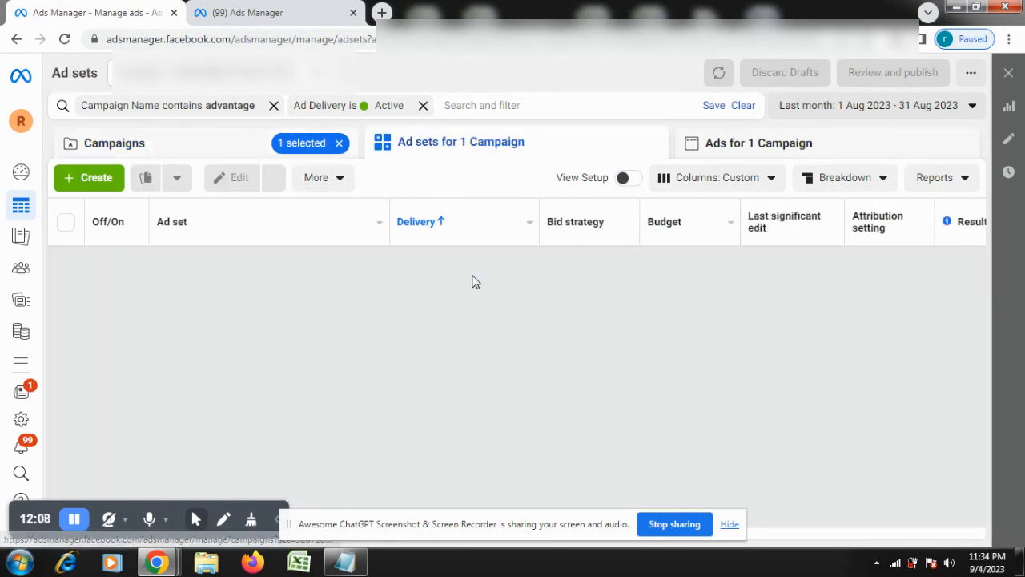
left_click_drag(318, 344, 376, 341)
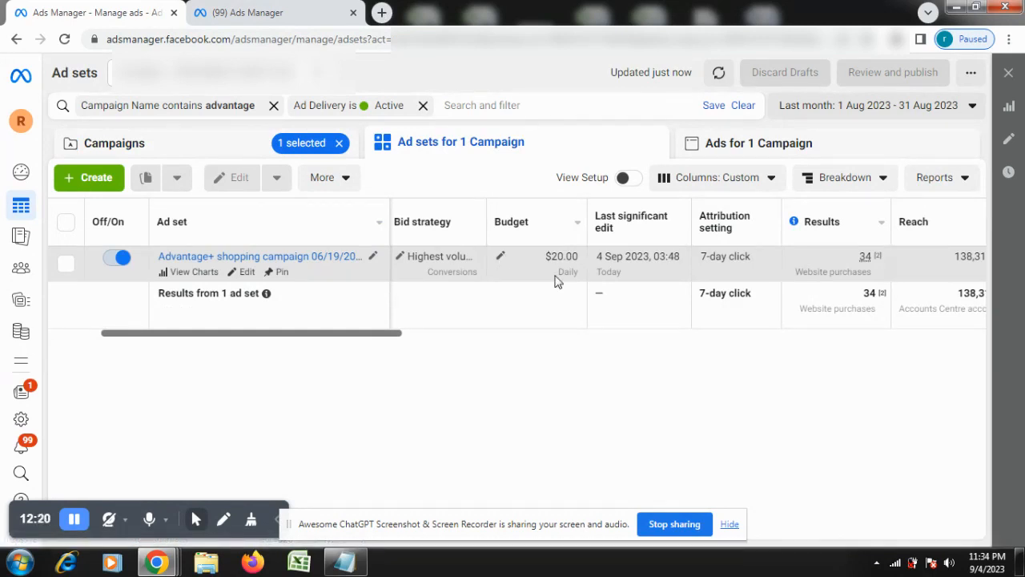
left_click(502, 258)
type("30")
left_click(673, 288)
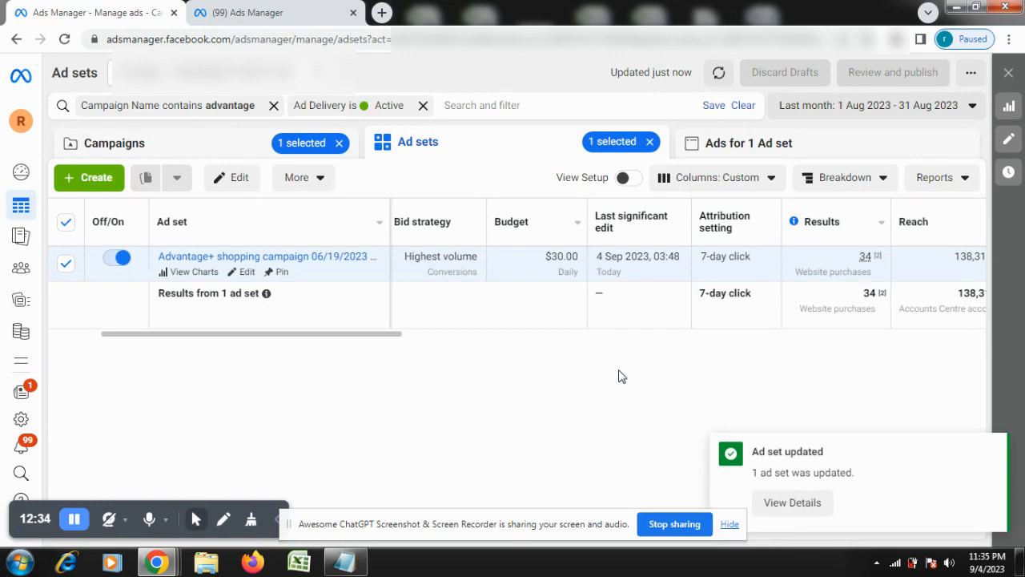
left_click(992, 447)
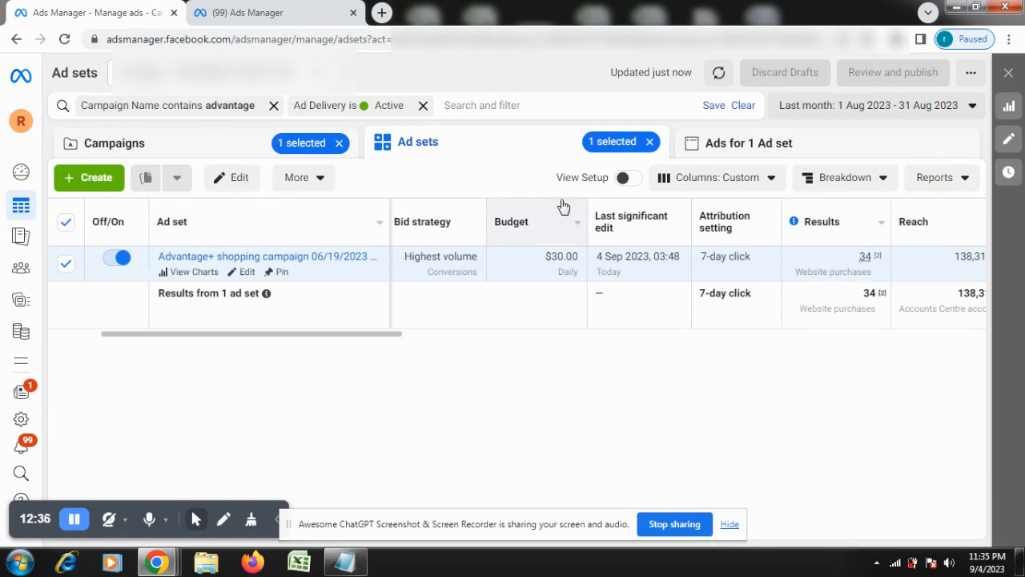
Step: Clear the ad set and campaign selections, and return to the start of the campaigns table
left_click(650, 142)
left_click(338, 142)
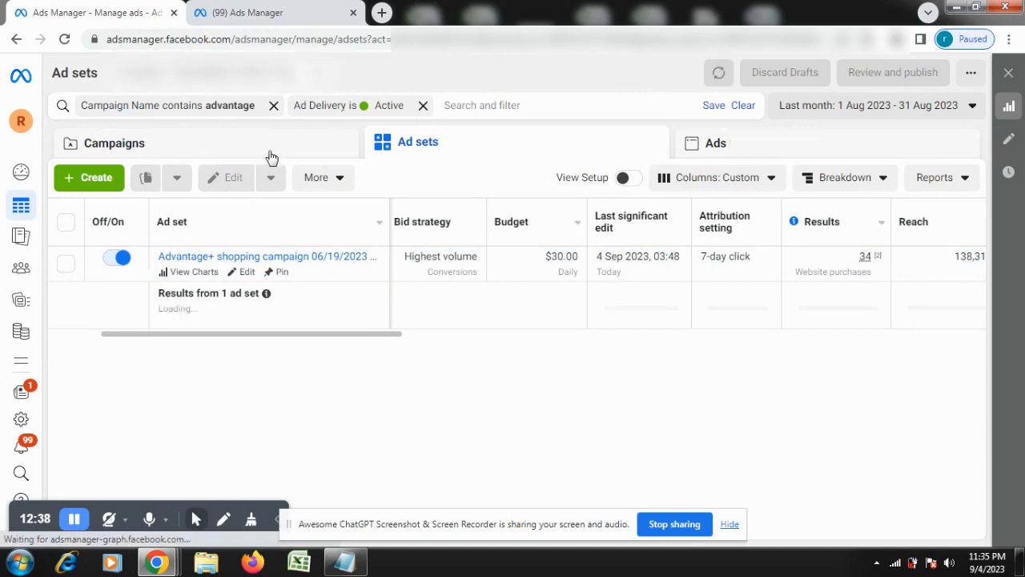
left_click(270, 156)
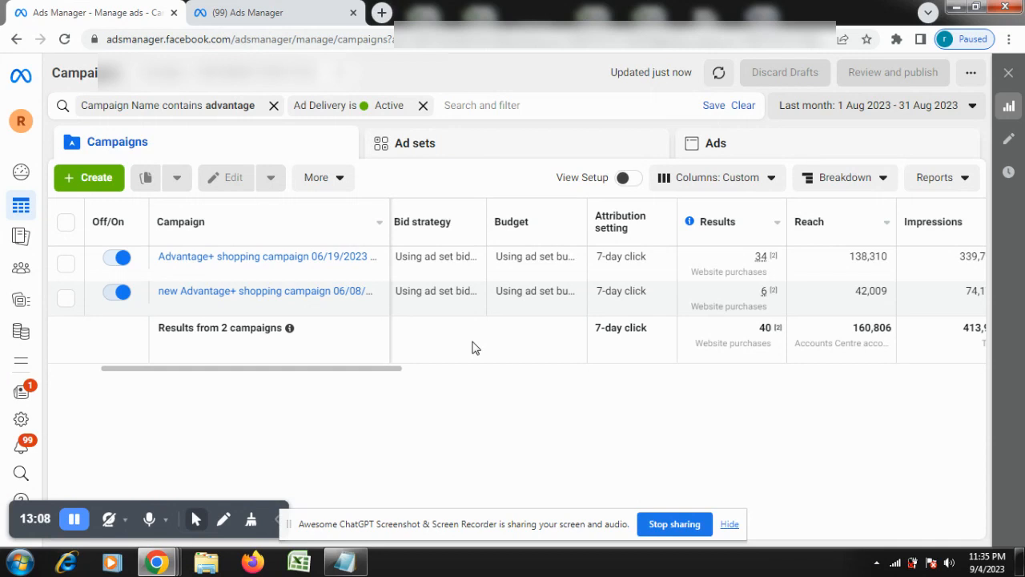
left_click_drag(359, 370, 264, 372)
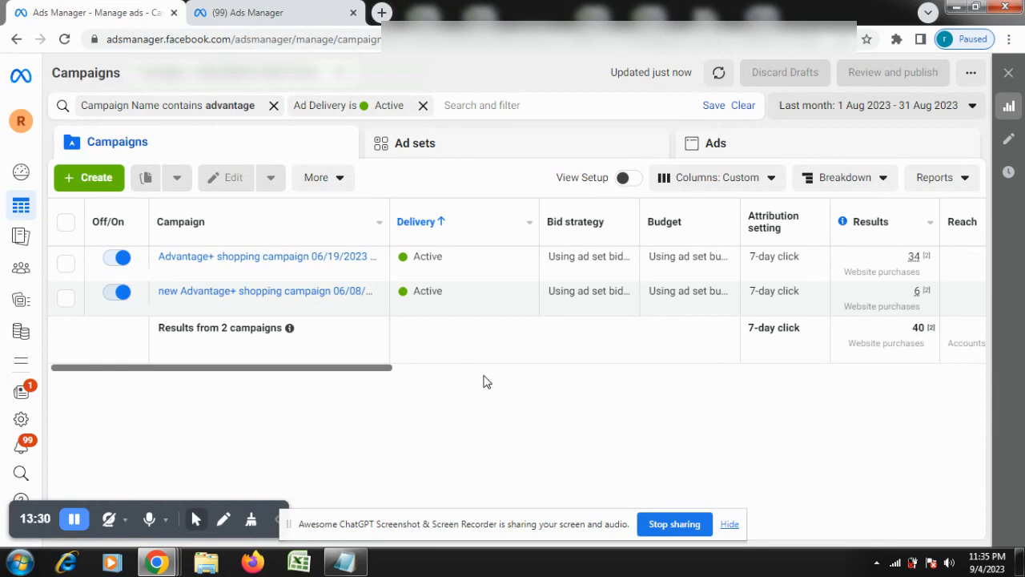
Step: Create a new campaign with the Sales objective and the Advantage+ shopping campaign setup
left_click(96, 178)
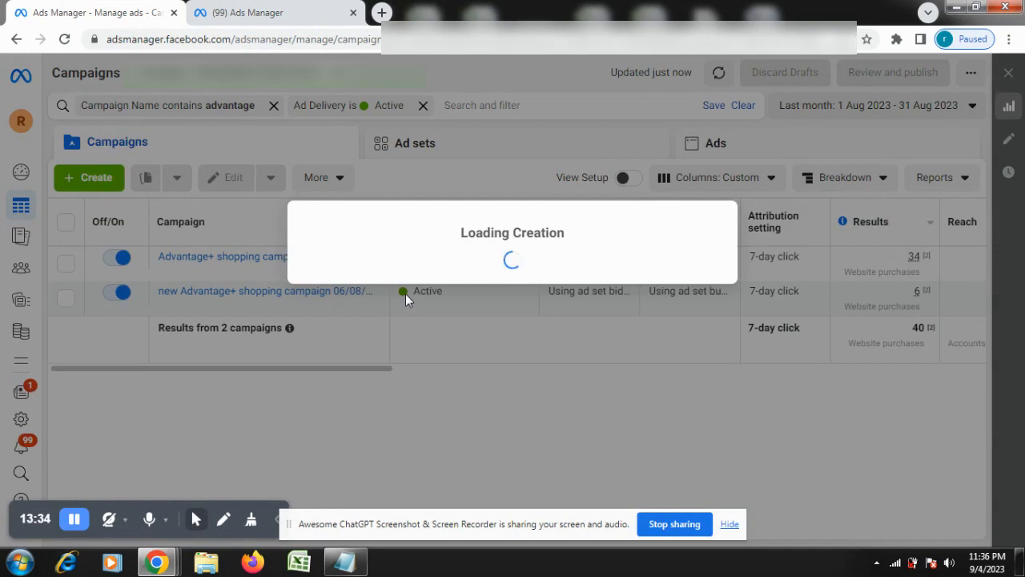
scroll(494, 320, "down", 3)
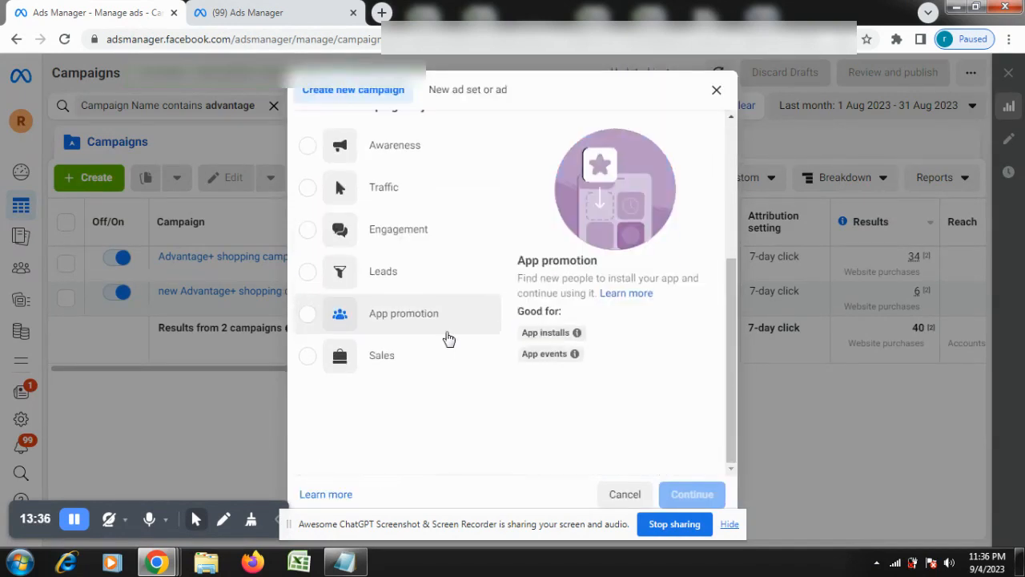
left_click(359, 358)
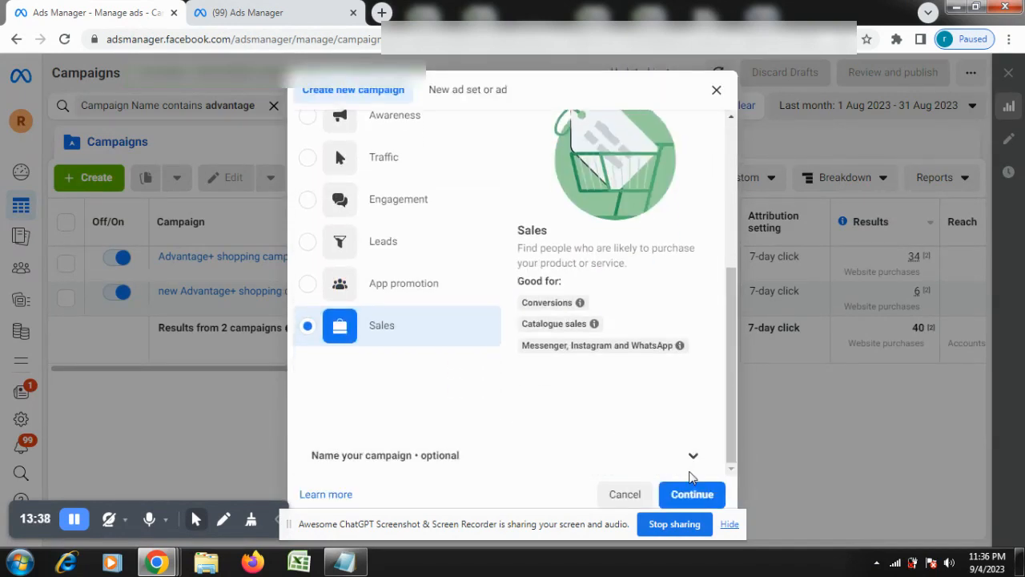
left_click(692, 492)
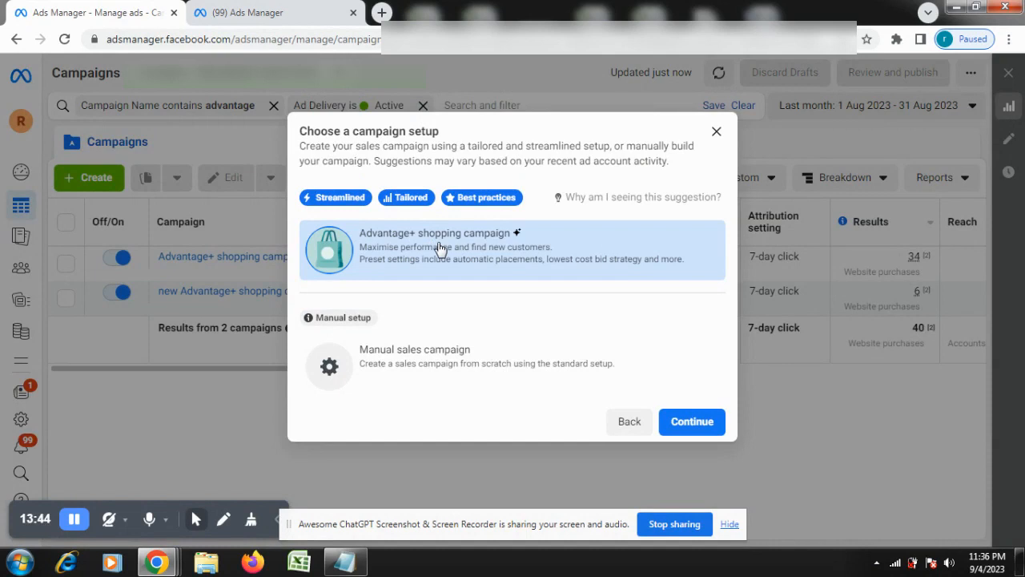
left_click(693, 421)
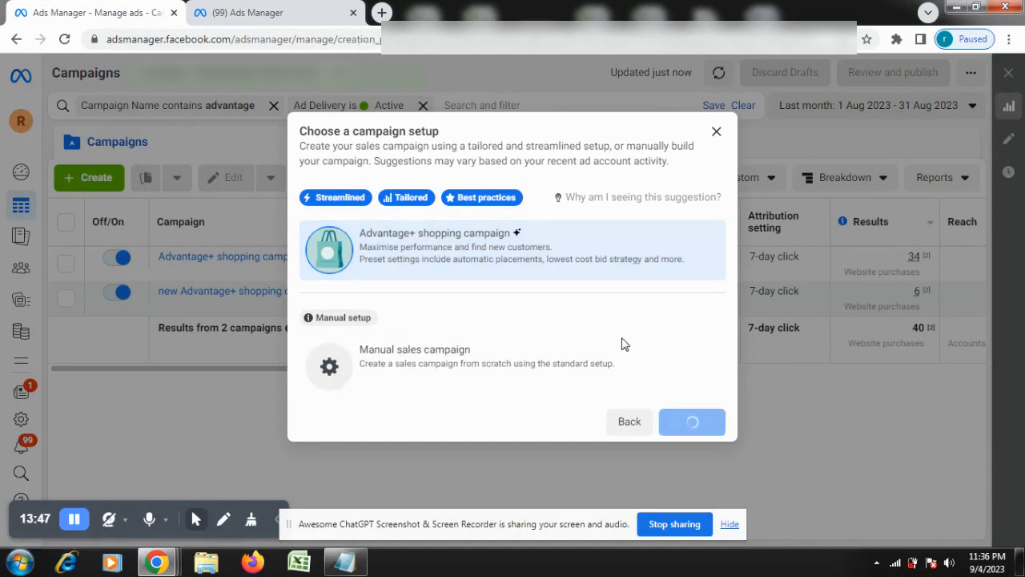
Step: Set the new campaign's daily budget to $100 to check its effect on the estimated daily results
scroll(609, 281, "down", 5)
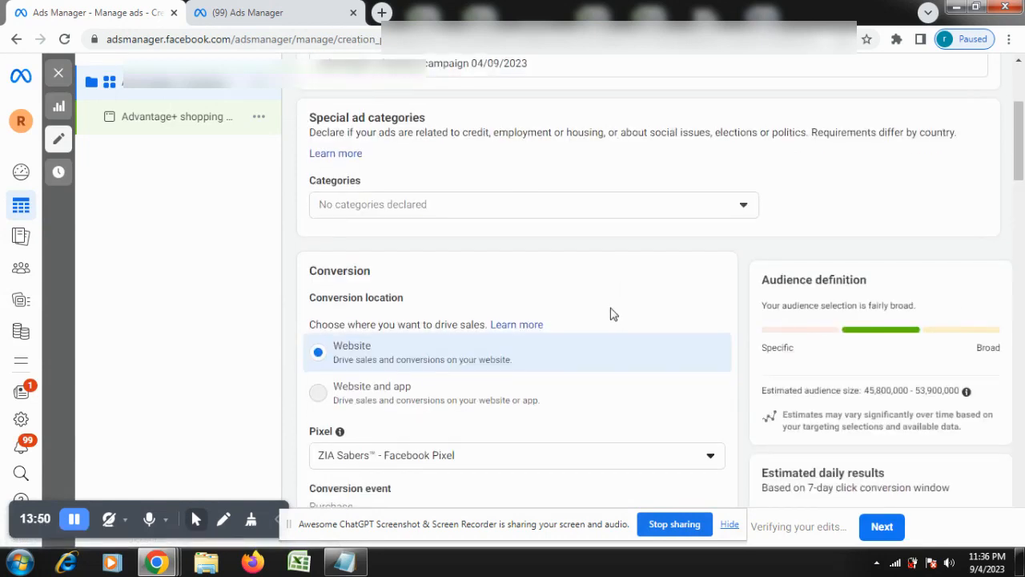
scroll(610, 313, "down", 15)
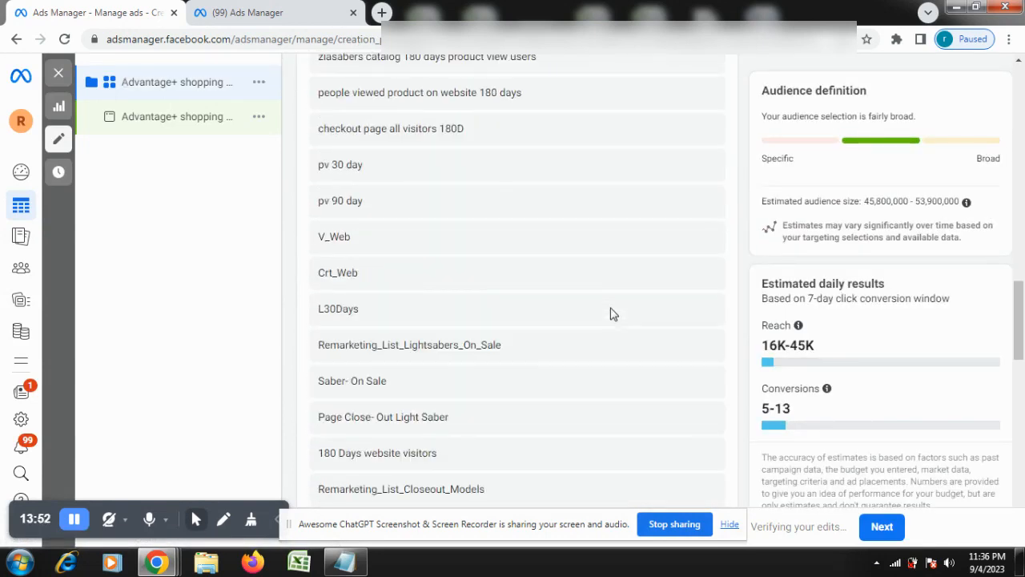
scroll(611, 315, "down", 5)
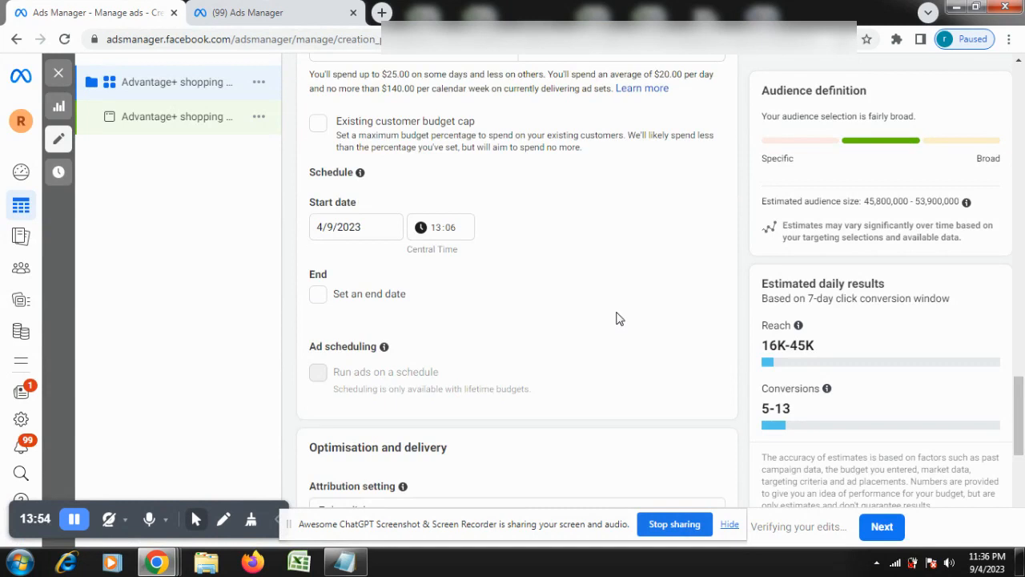
scroll(617, 317, "up", 3)
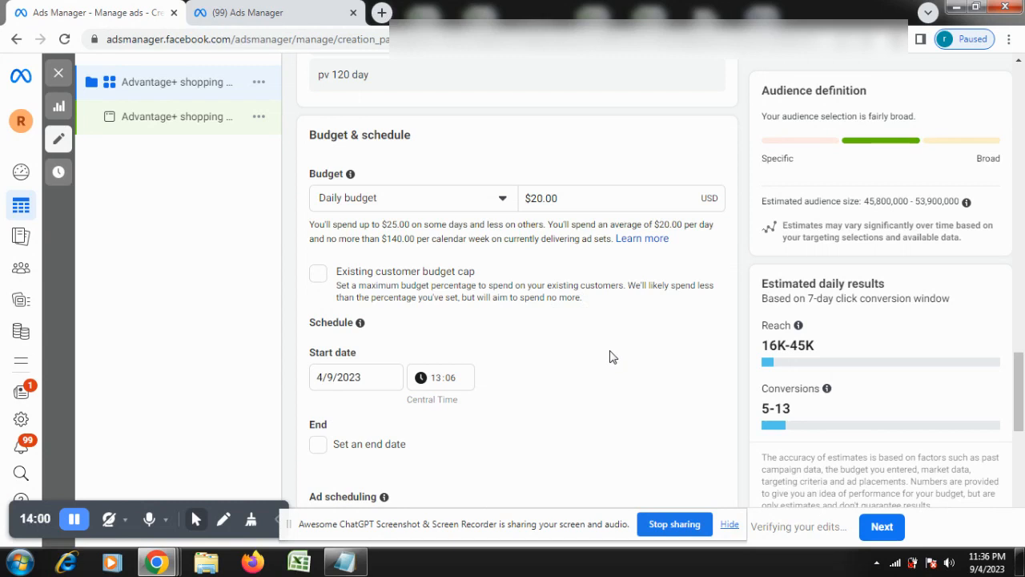
scroll(609, 356, "up", 3)
scroll(608, 356, "down", 2)
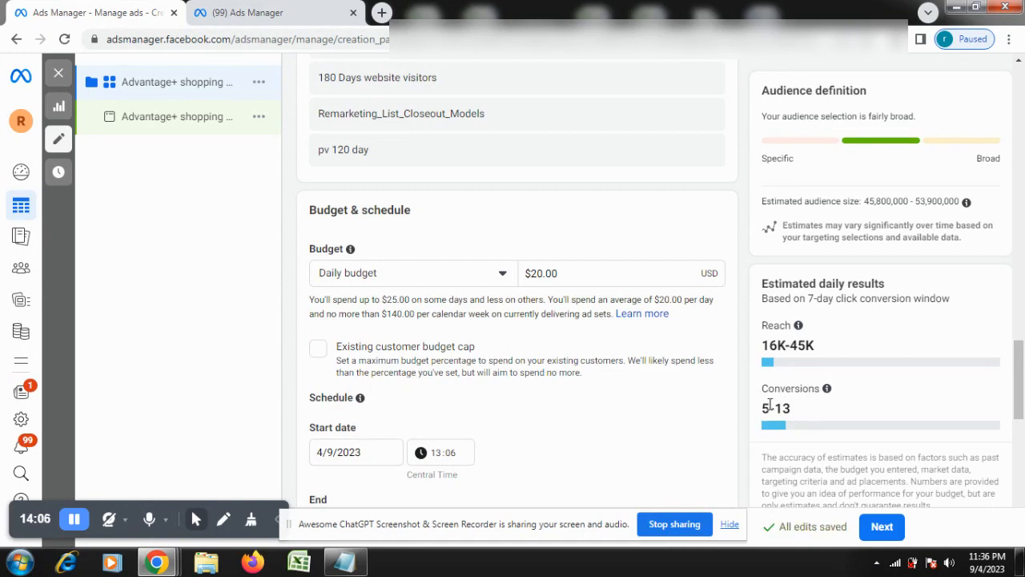
double_click(577, 275)
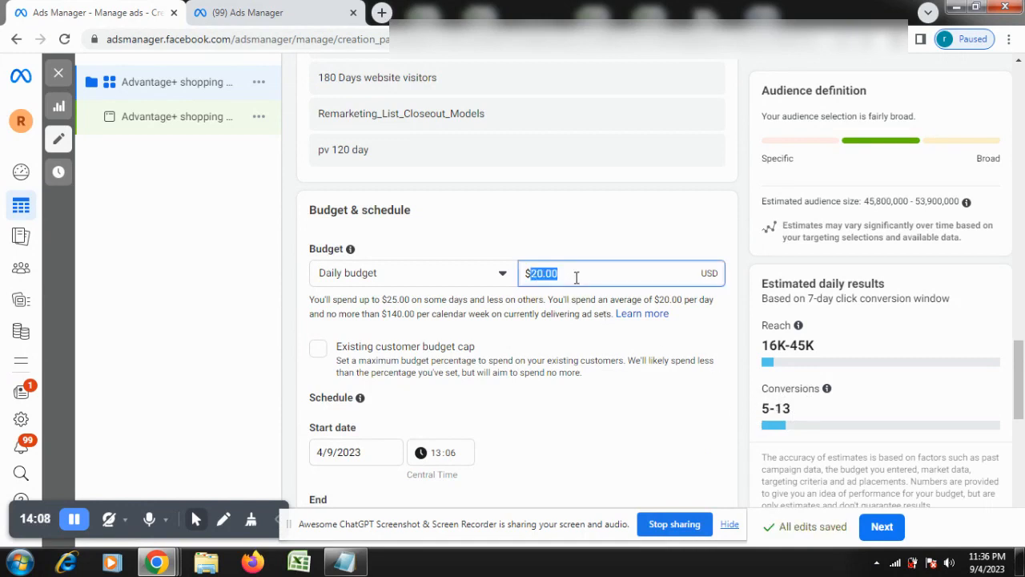
type("100")
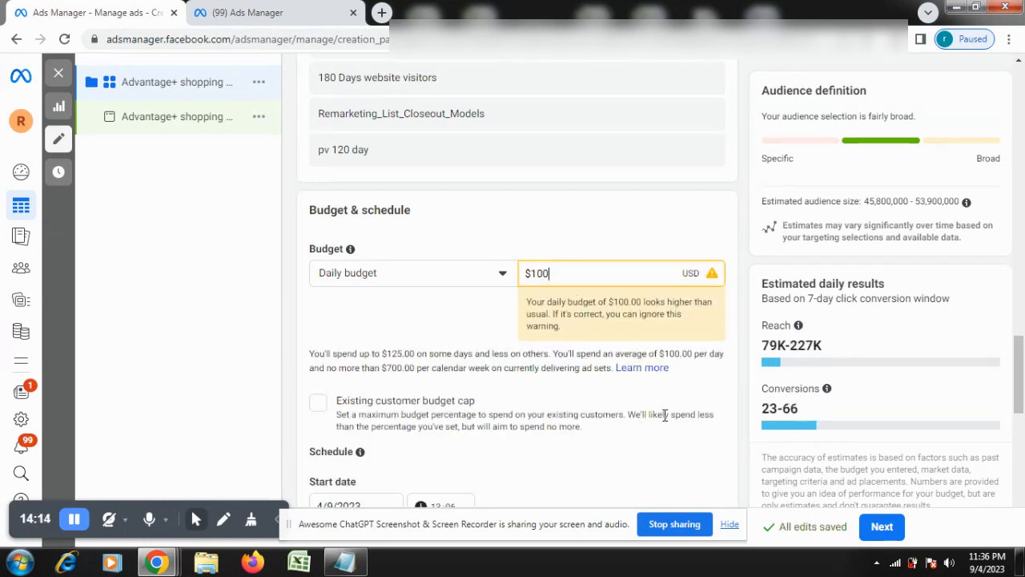
left_click(735, 393)
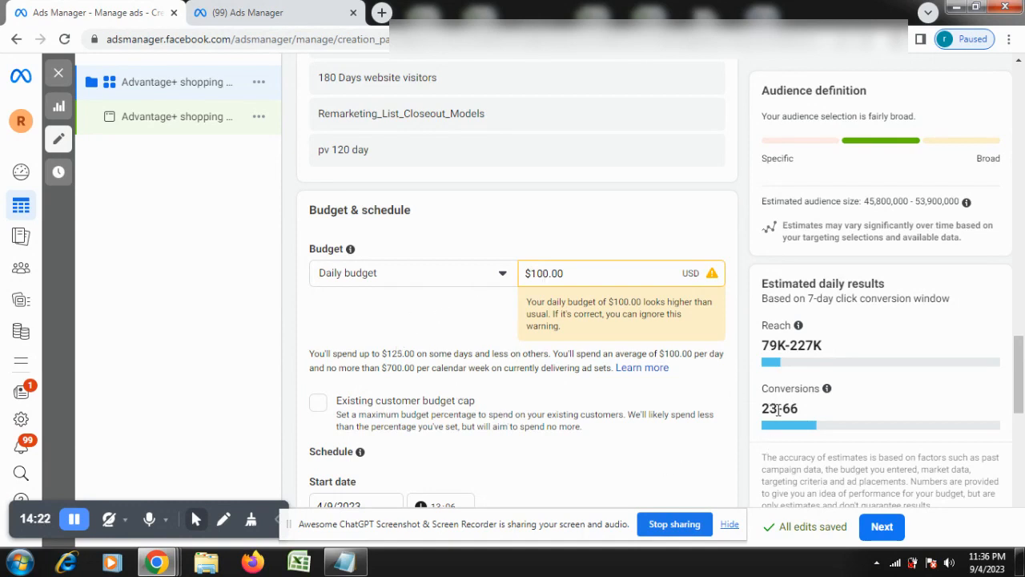
Step: Enable the existing customer budget cap for the new campaign and set it to 90%
scroll(727, 428, "up", 15)
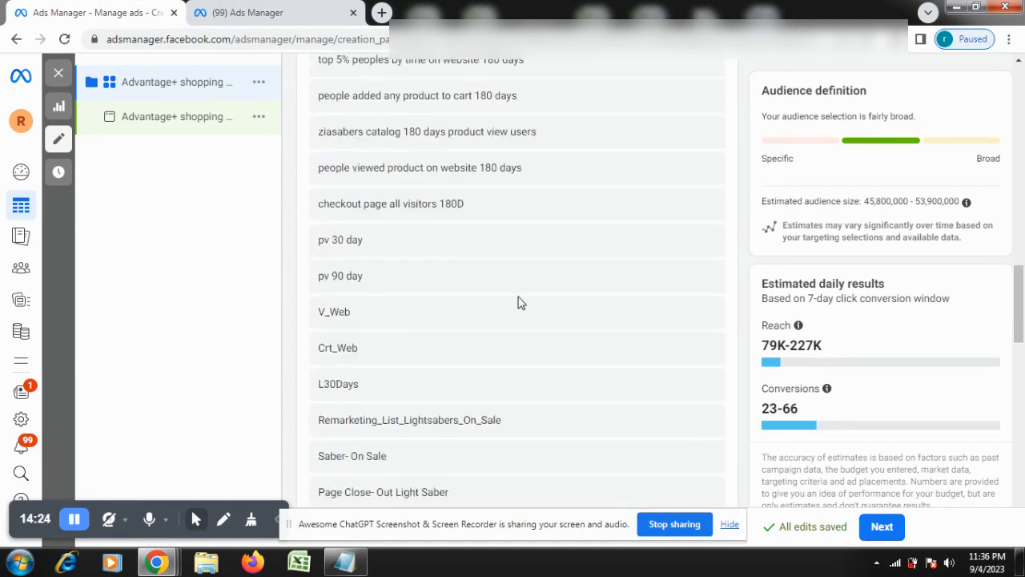
scroll(559, 368, "up", 4)
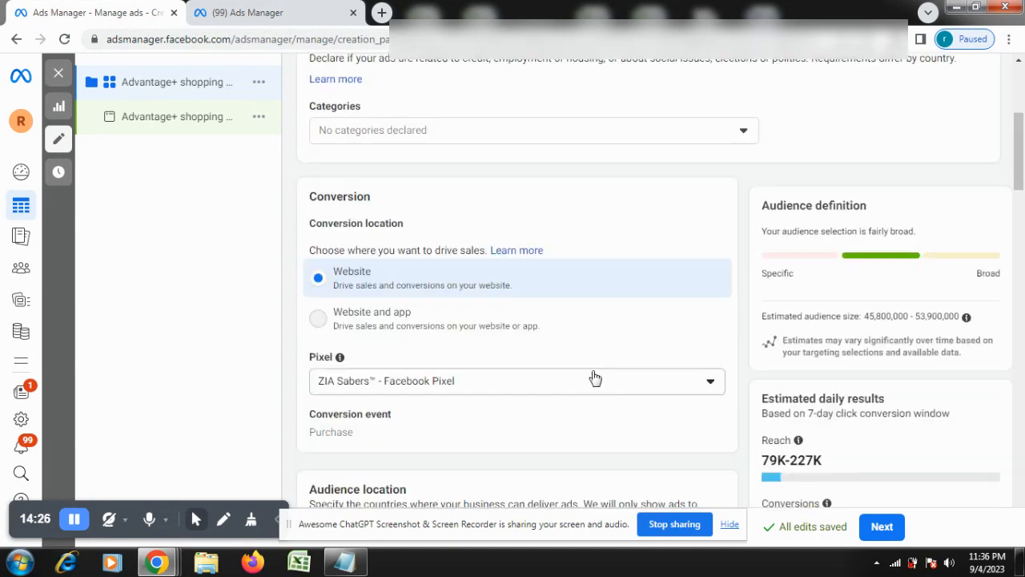
scroll(597, 374, "down", 7)
scroll(627, 362, "down", 10)
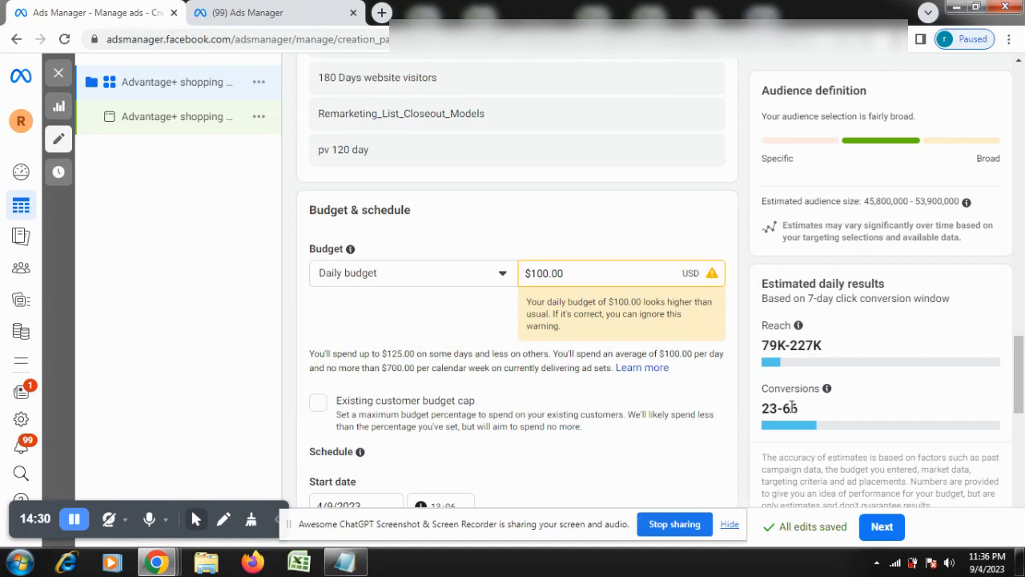
left_click(349, 411)
scroll(376, 392, "down", 1)
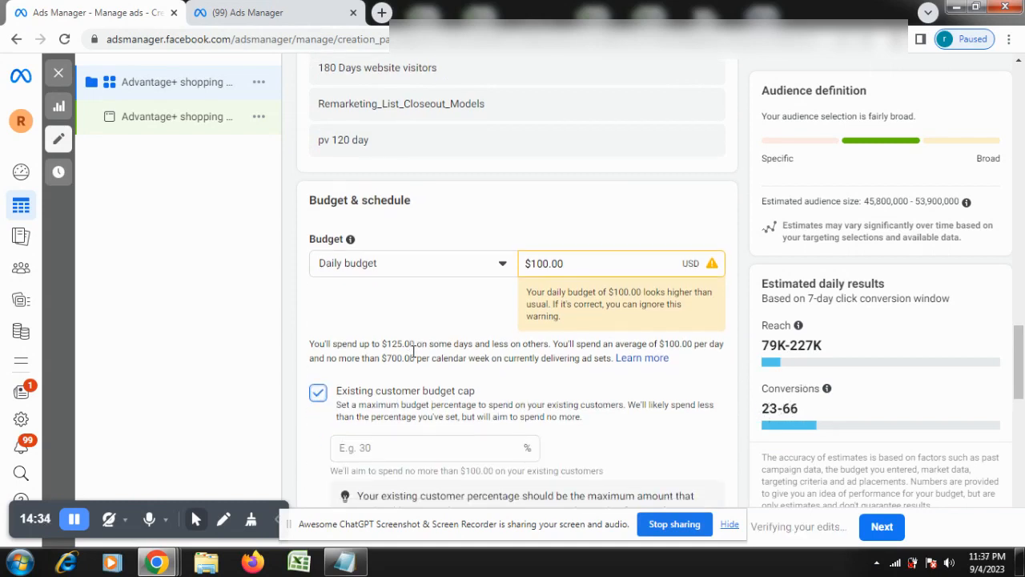
left_click(391, 382)
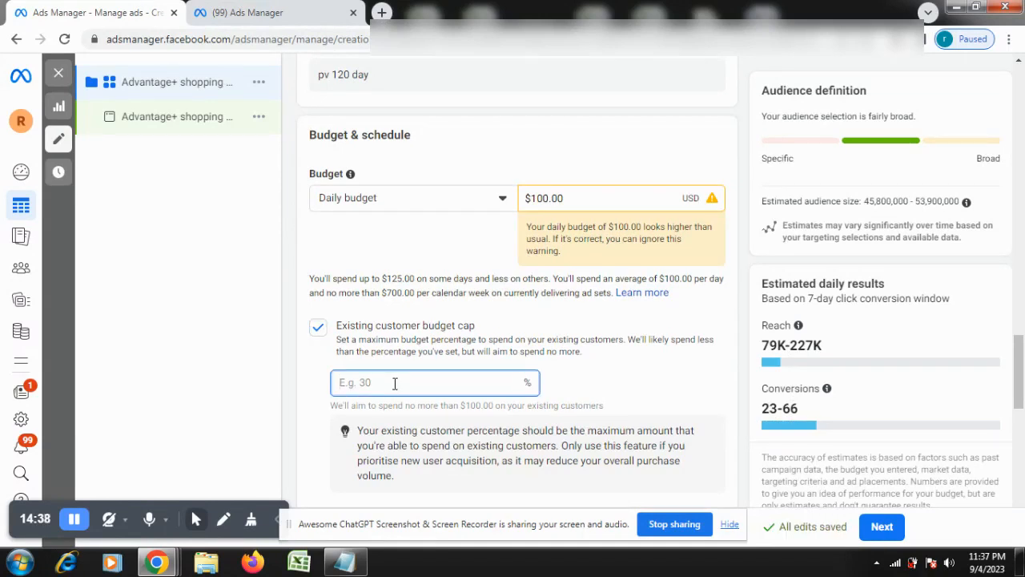
type("90")
left_click(737, 370)
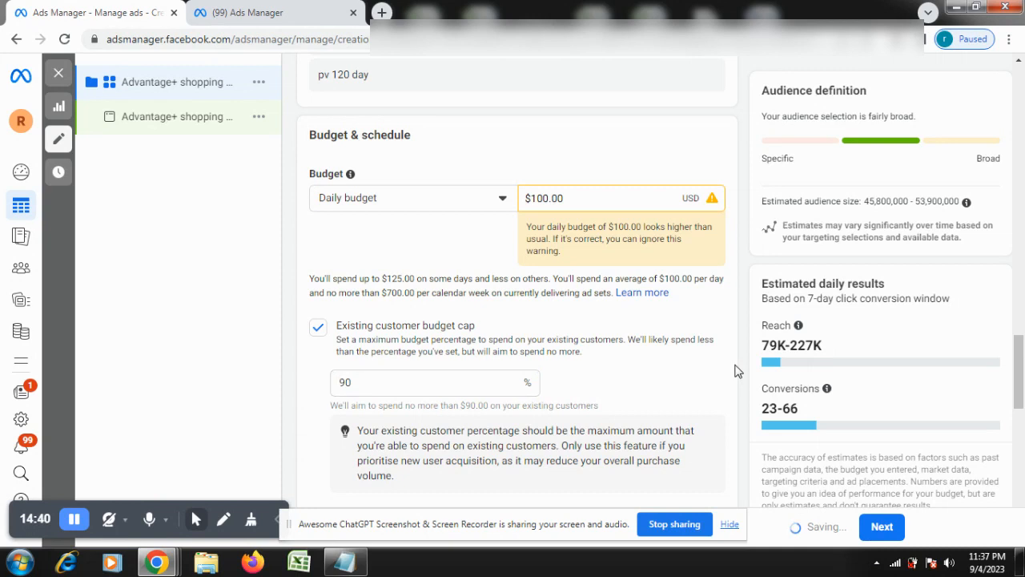
Step: Set the new campaign's daily budget to $30
scroll(737, 370, "down", 1)
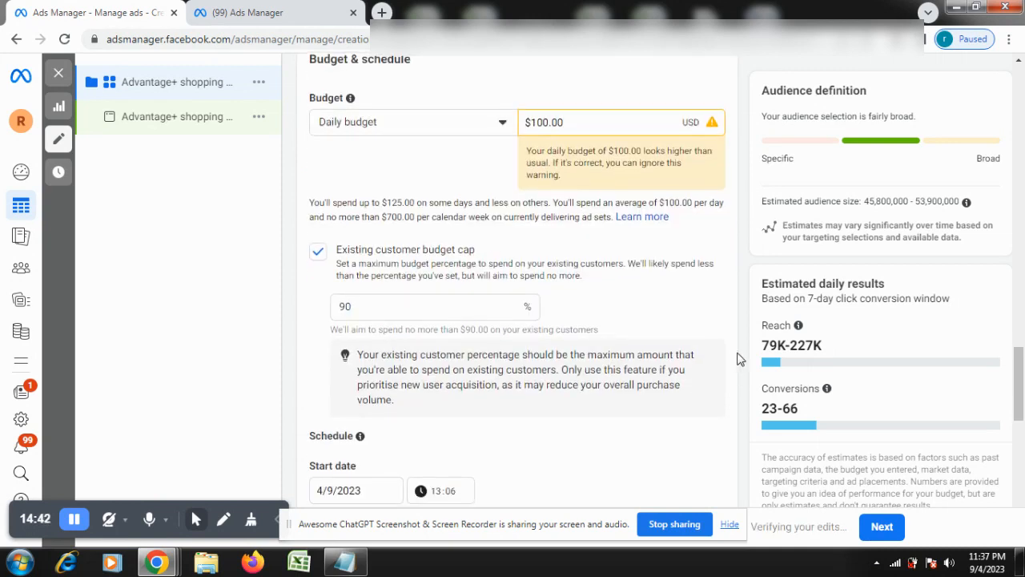
scroll(738, 376, "down", 3)
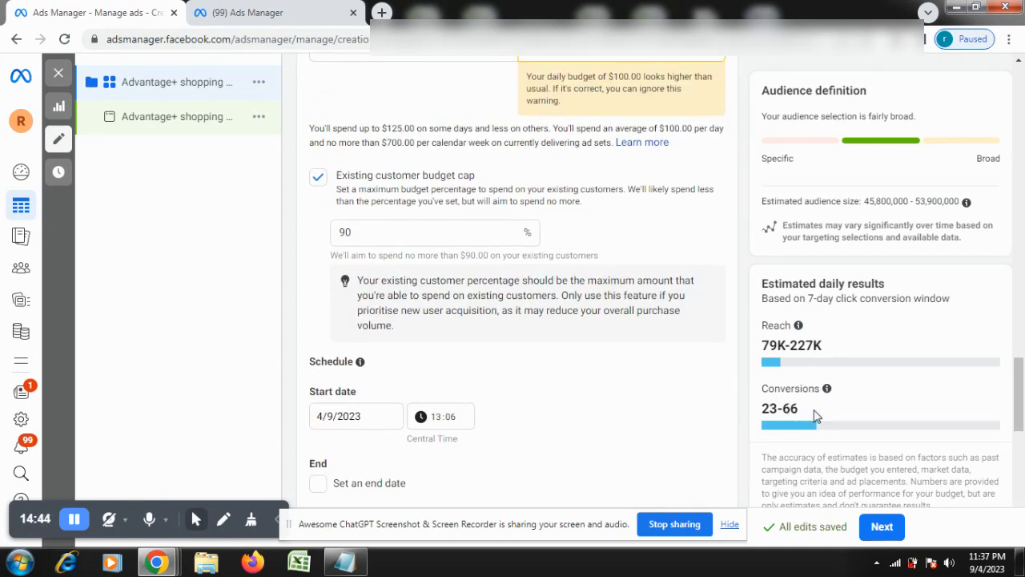
scroll(707, 403, "up", 8)
scroll(709, 389, "down", 4)
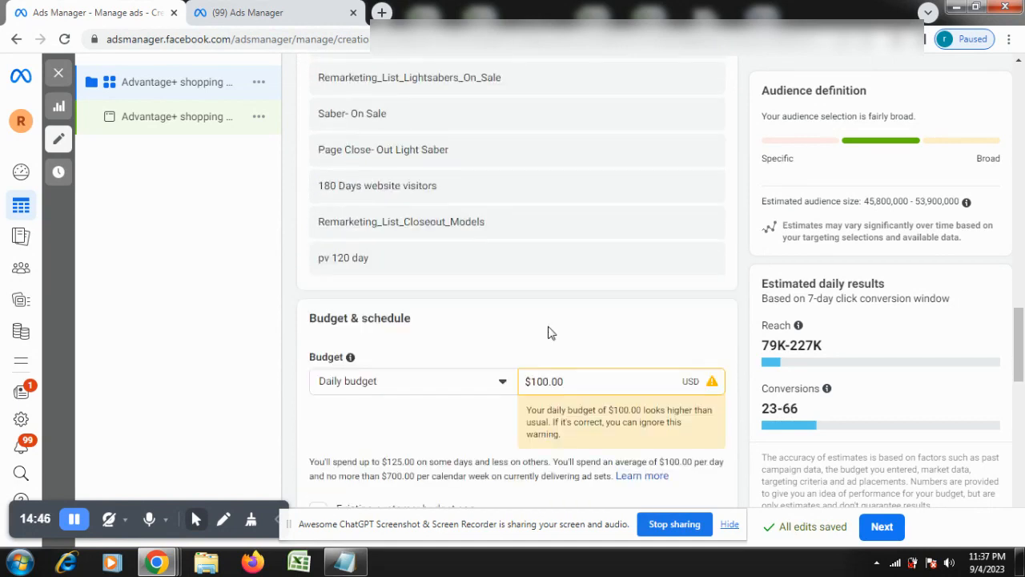
key("ctrl+a")
key("BackSpace")
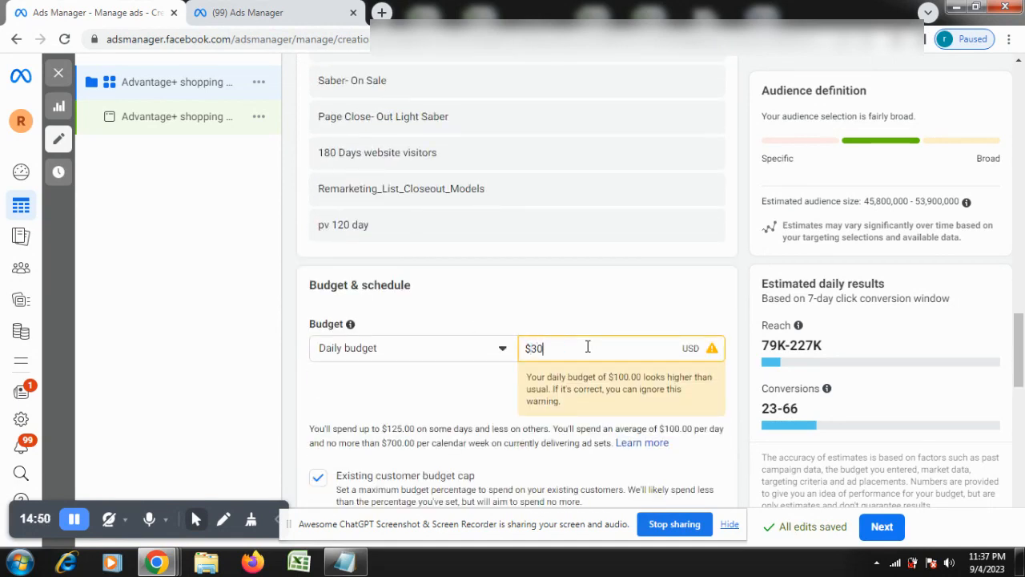
left_click(738, 309)
scroll(741, 309, "down", 1)
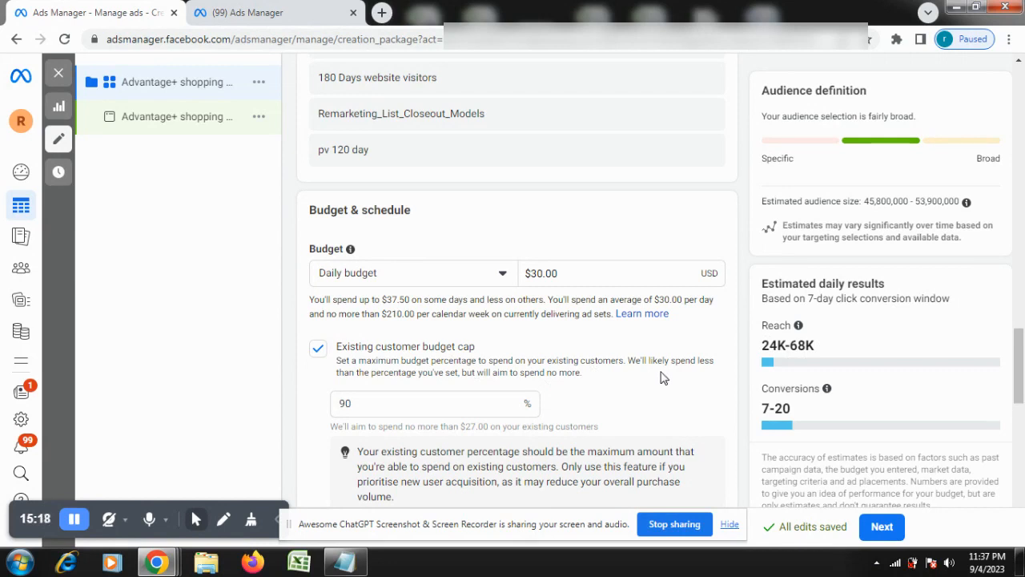
Step: Switch to the Notepad notes and highlight the contact phone number and e-mail address above the recommendations
left_click(346, 562)
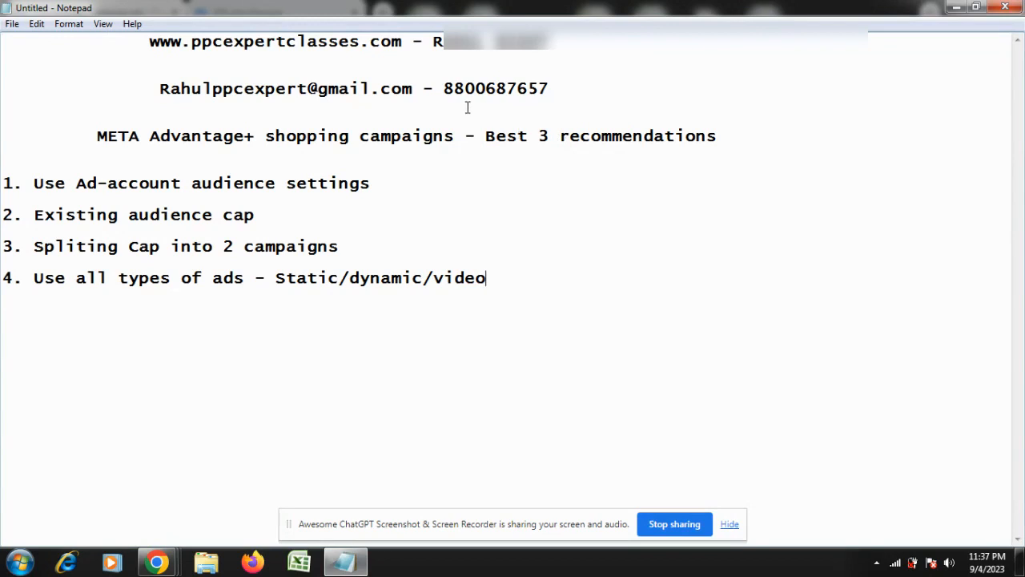
double_click(490, 89)
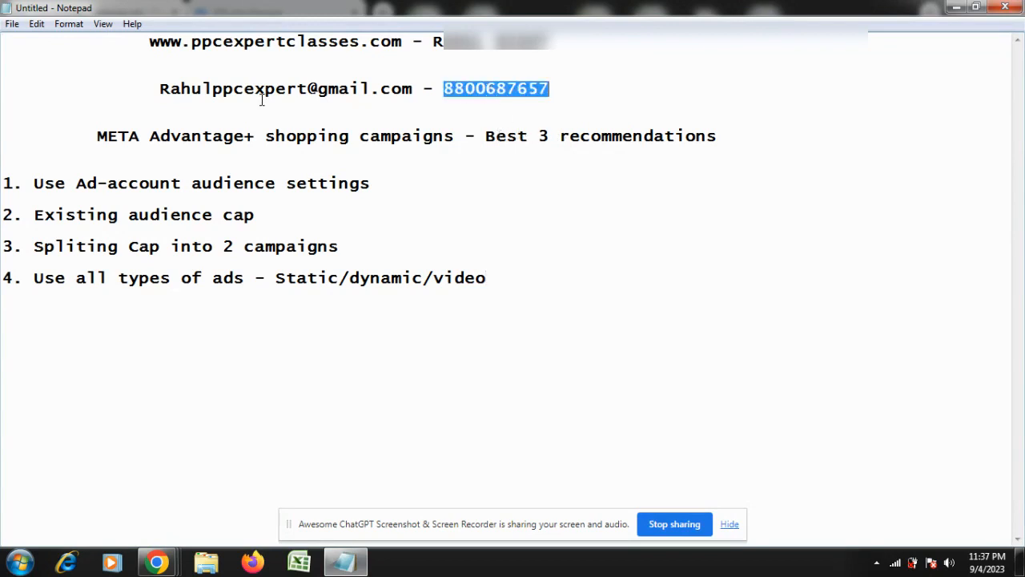
double_click(295, 86)
double_click(521, 88)
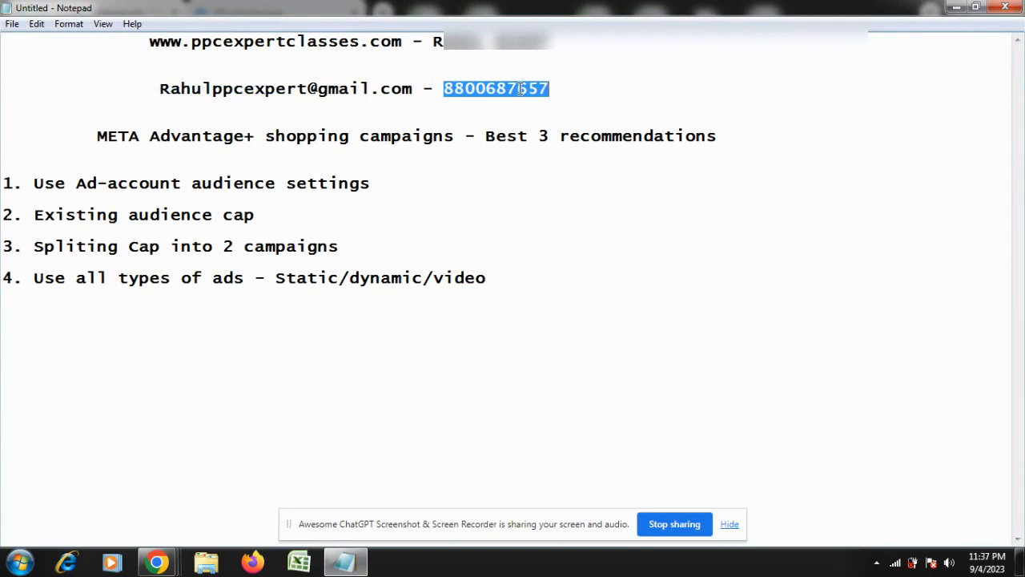